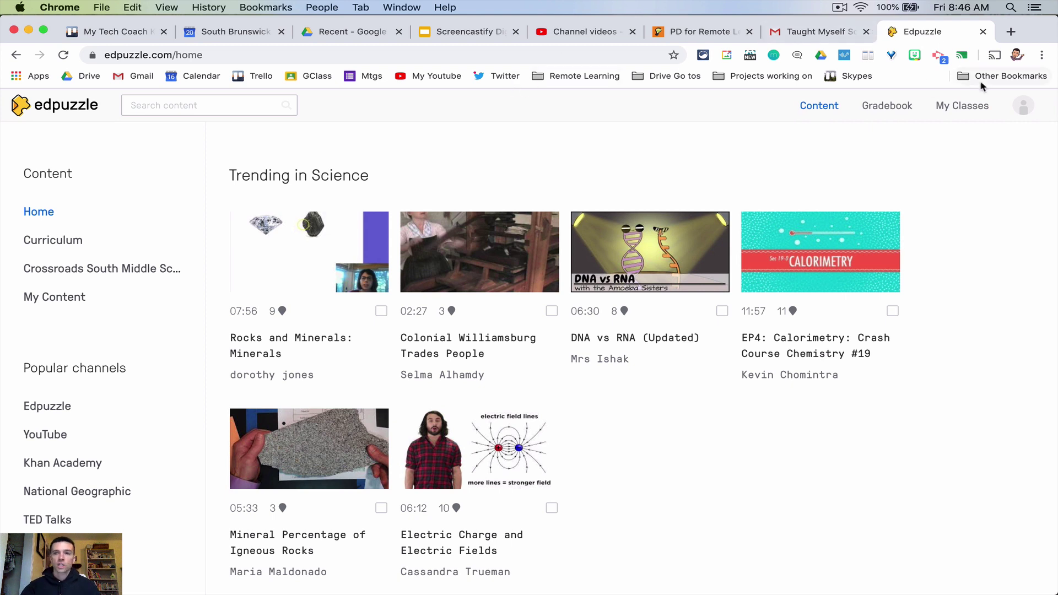
Add the Science Olympiad 19-20 class to My Classes by importing it from Google Classroom
left_click(960, 108)
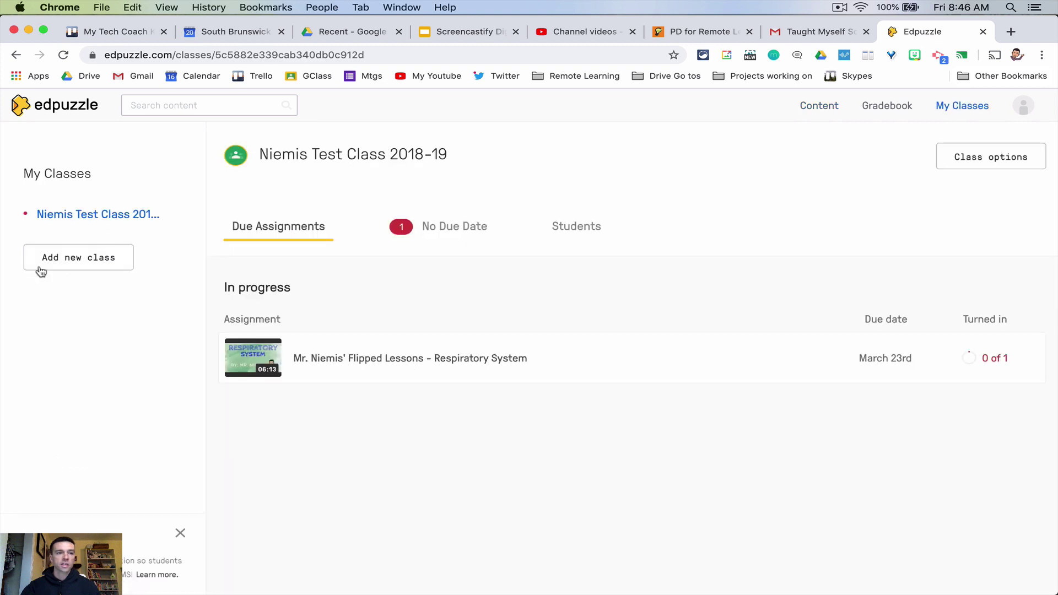
left_click(62, 260)
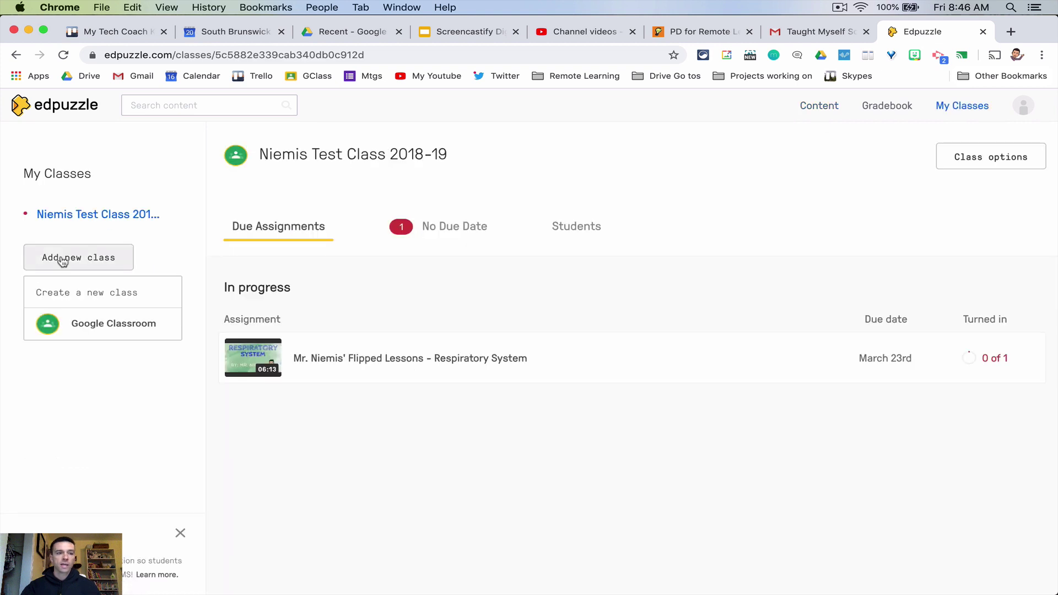
left_click(91, 328)
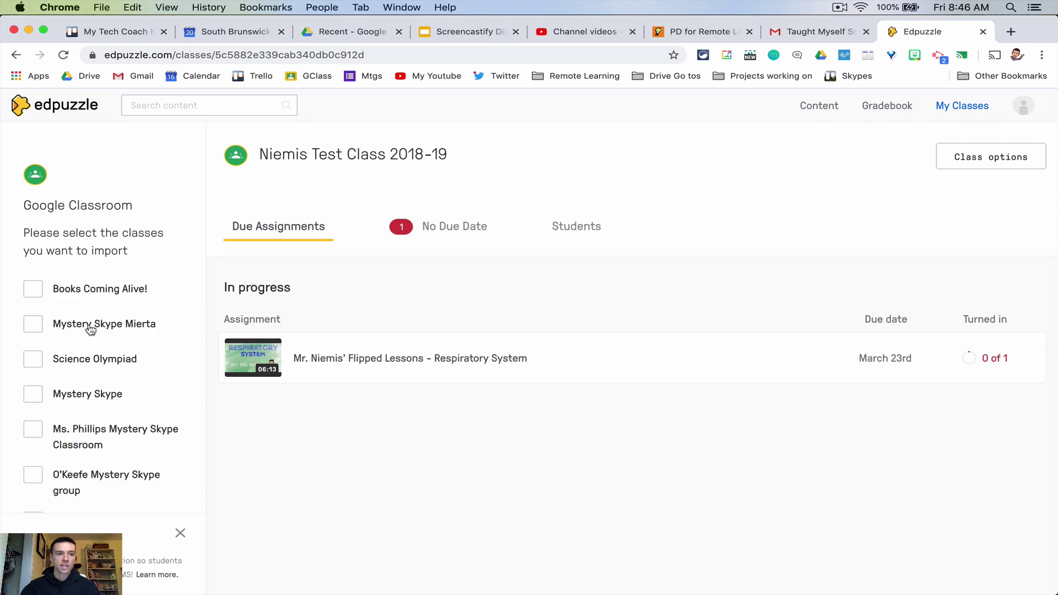
left_click(33, 359)
scroll(167, 412, "down", 1)
scroll(167, 413, "down", 5)
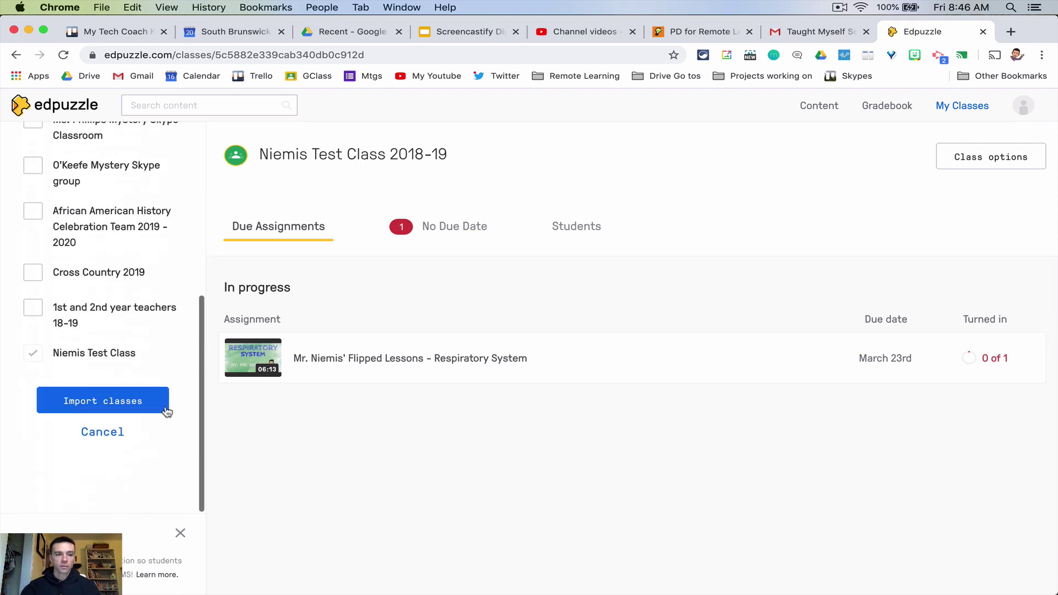
left_click(112, 402)
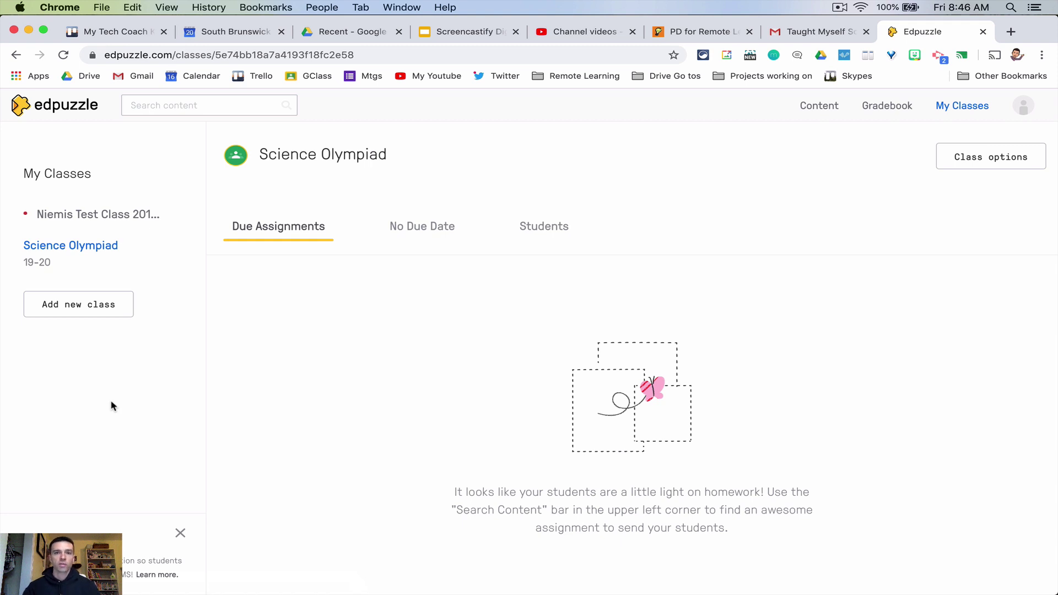
Search the YouTube channel in Content for 'phenotype' videos
left_click(820, 104)
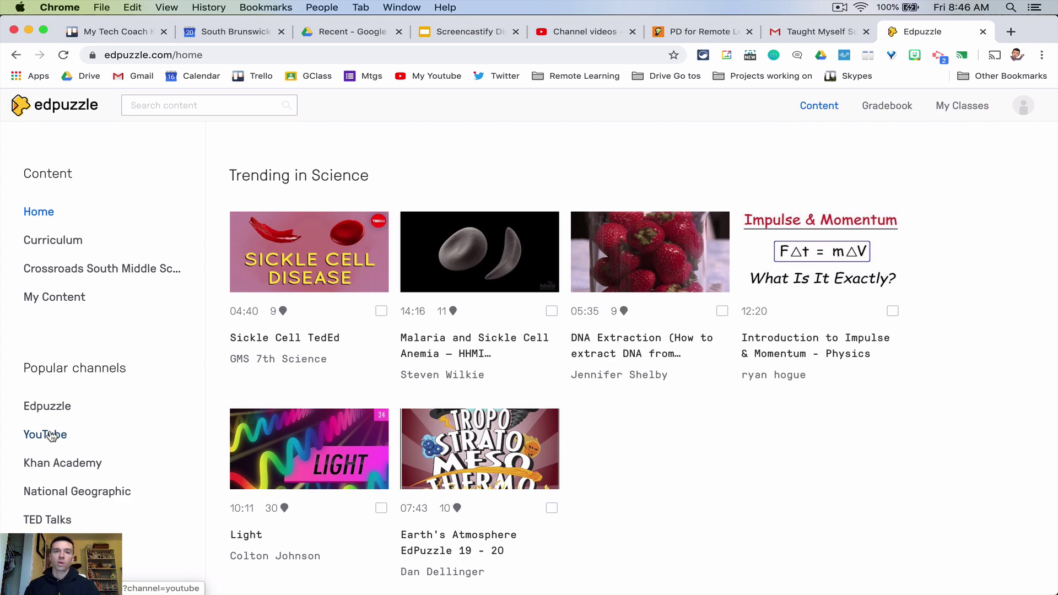
left_click(51, 436)
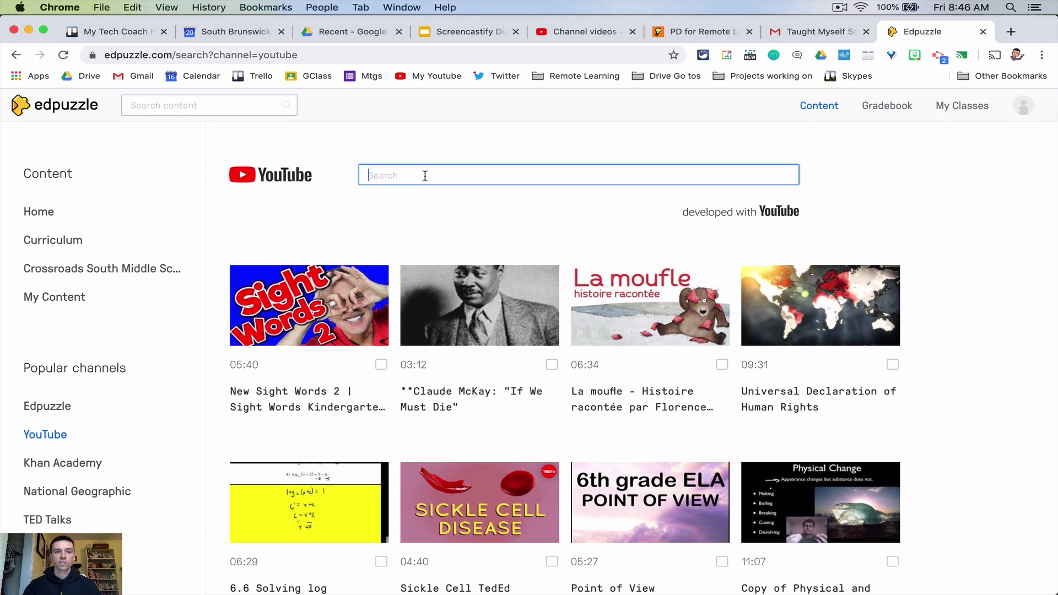
type("phe")
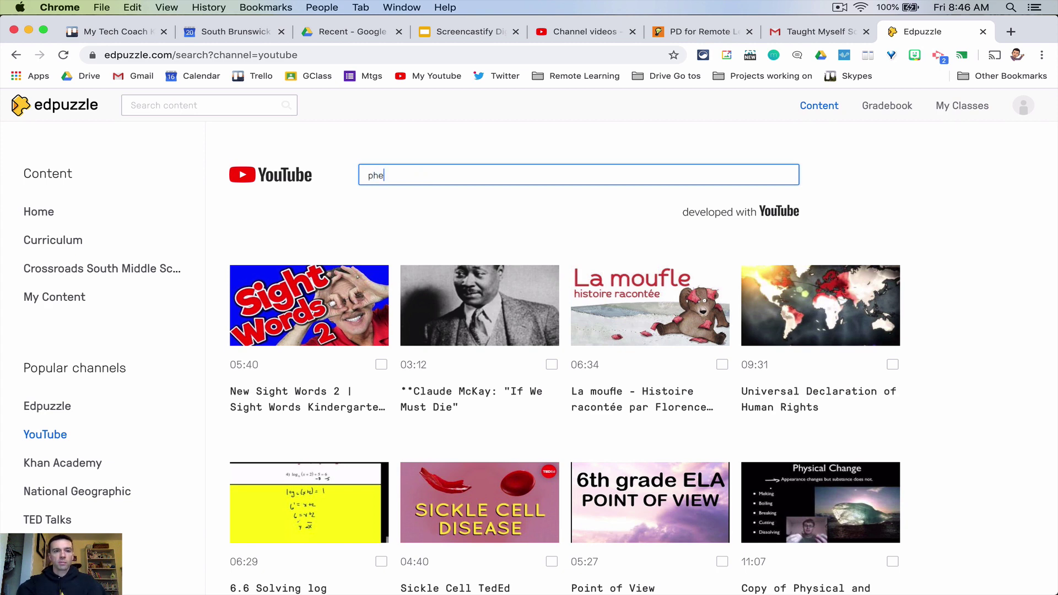
type("notype")
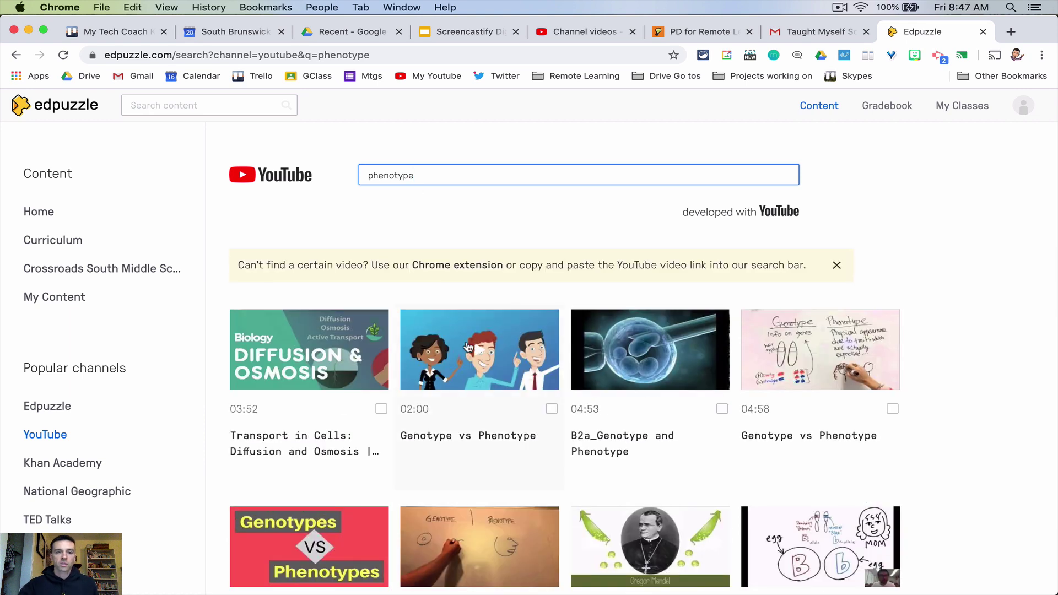
Open the Genotype vs Phenotype video page and look over its details
left_click(435, 331)
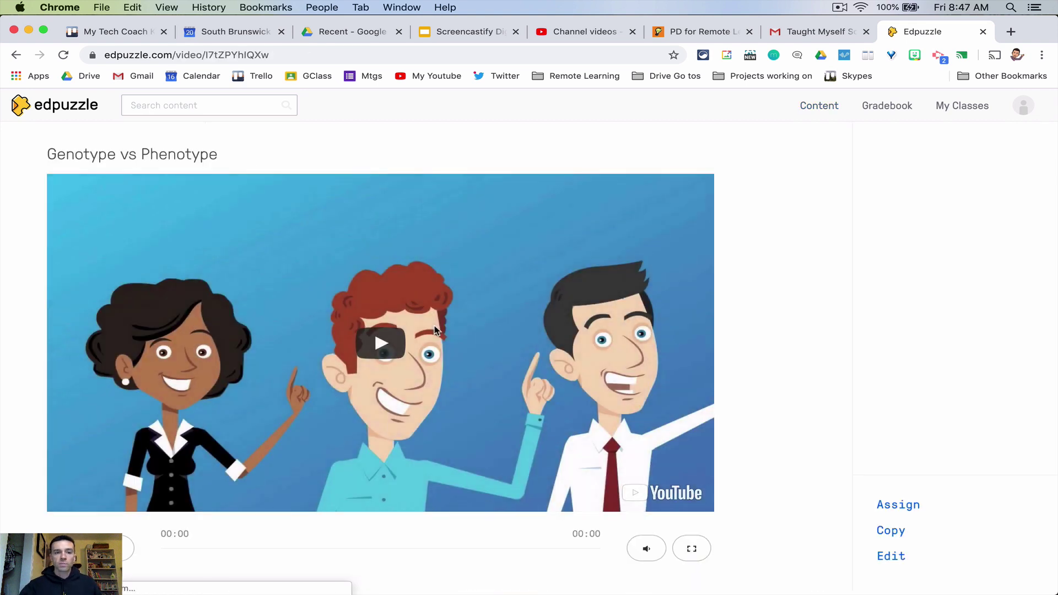
scroll(424, 345, "down", 3)
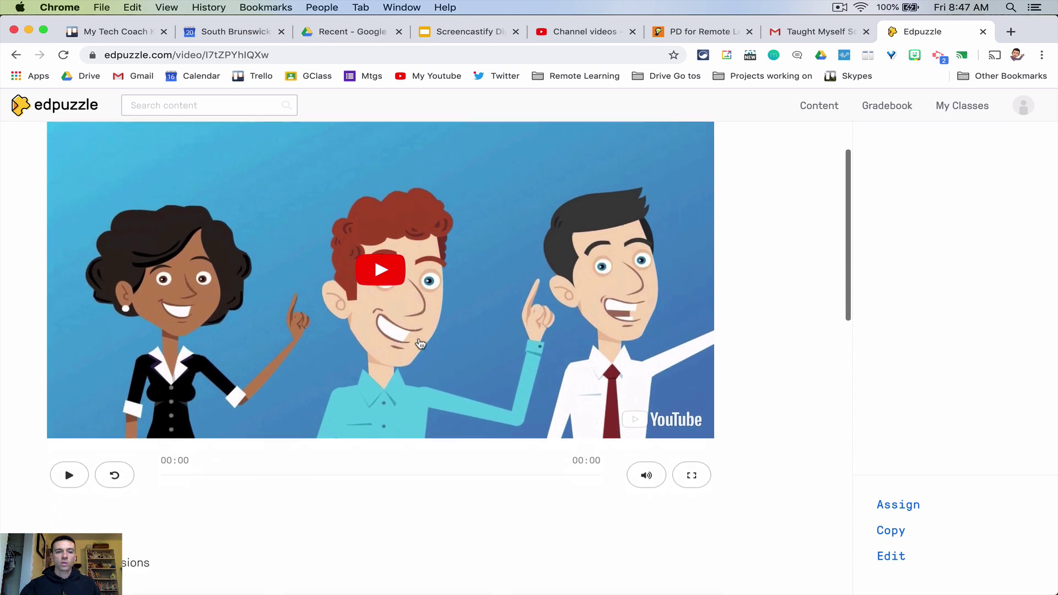
scroll(424, 345, "up", 3)
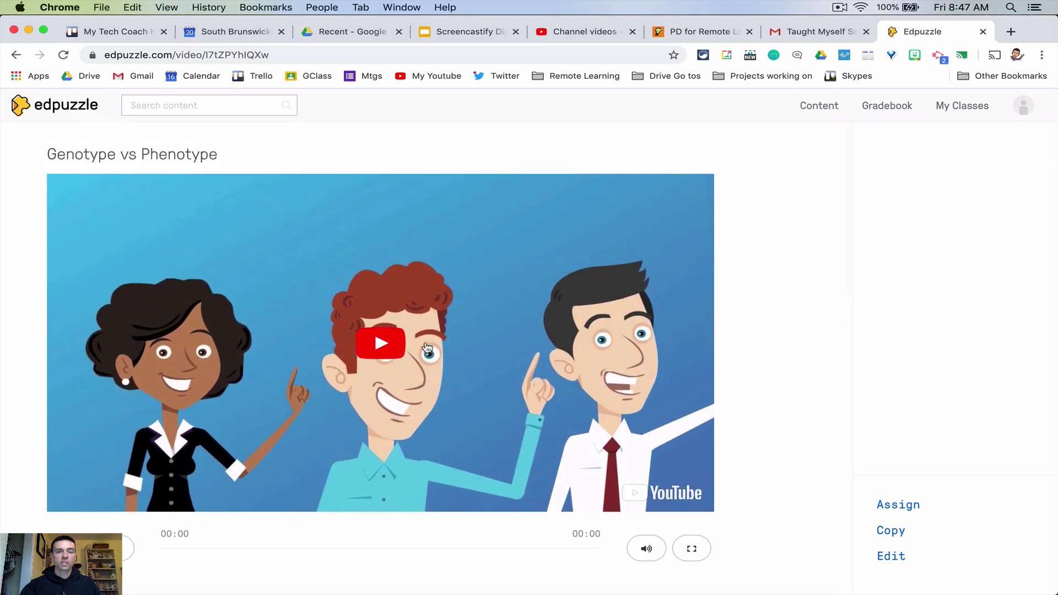
scroll(759, 459, "down", 3)
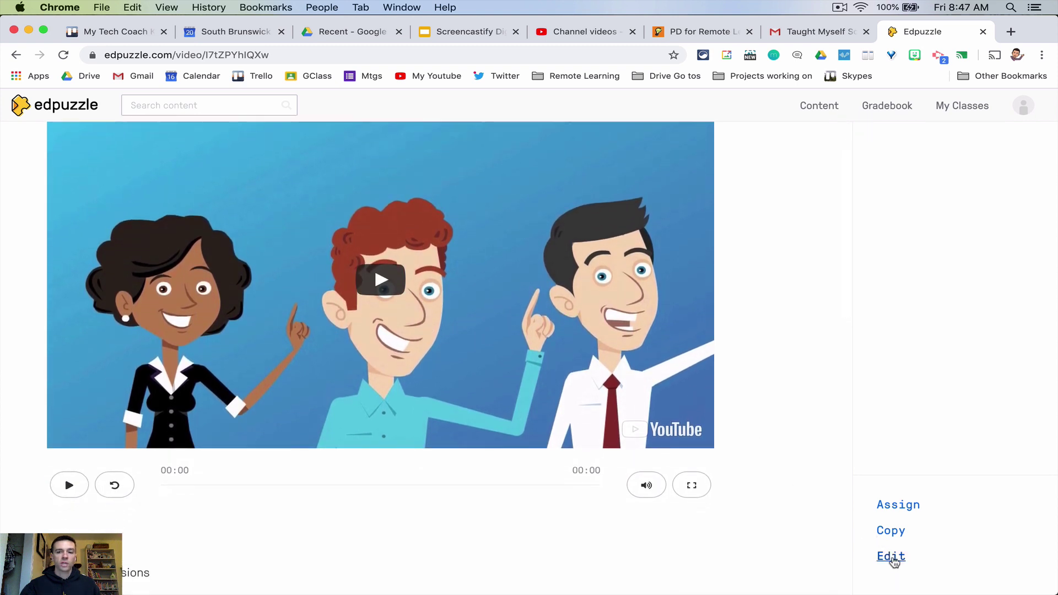
Start editing the video, preview it up to 00:05, and show the Voiceover options
left_click(891, 557)
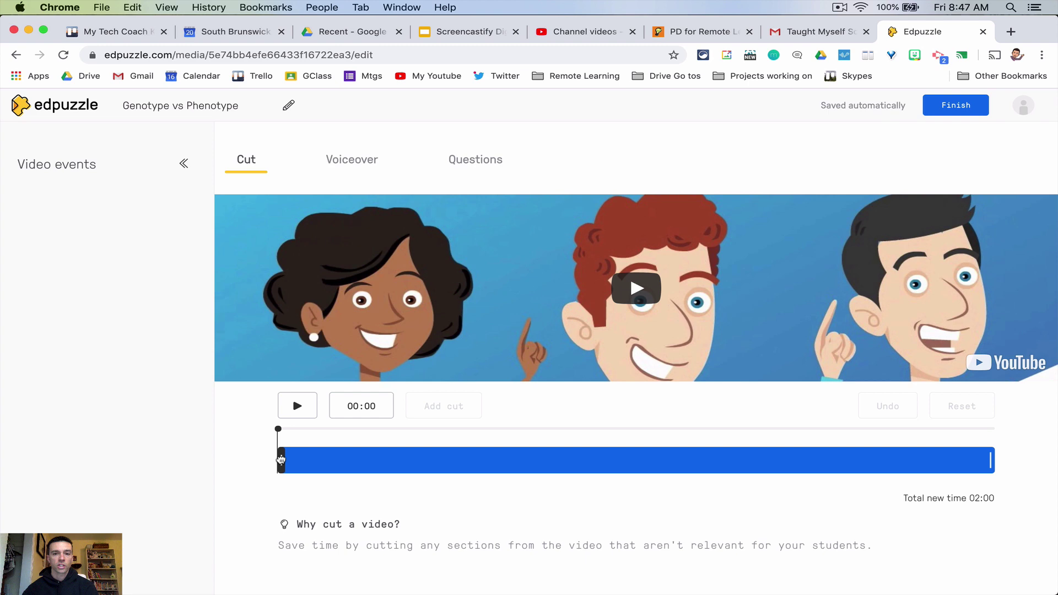
left_click(282, 459)
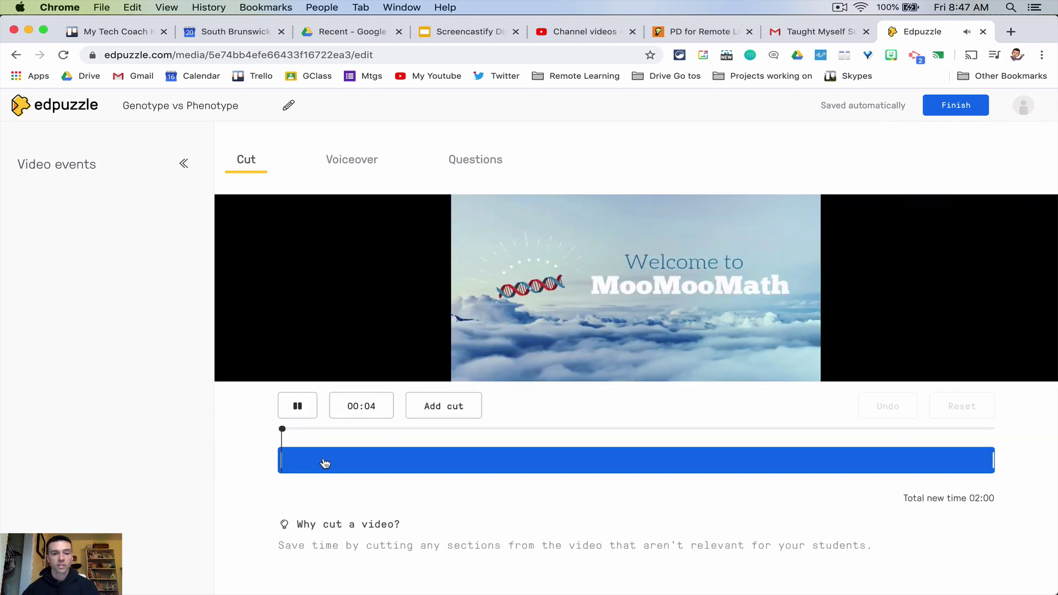
left_click(296, 406)
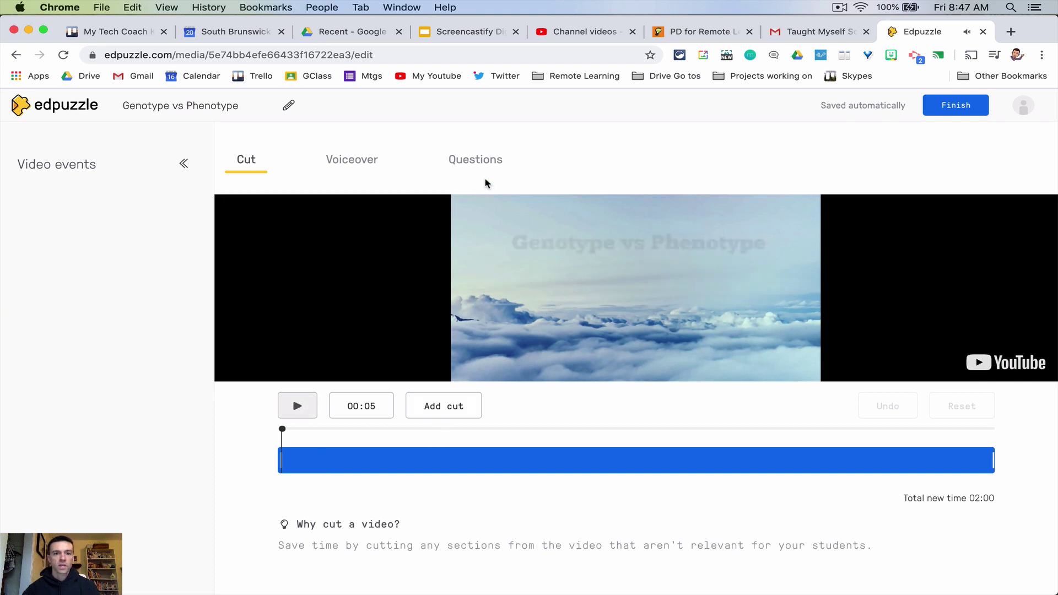
left_click(341, 164)
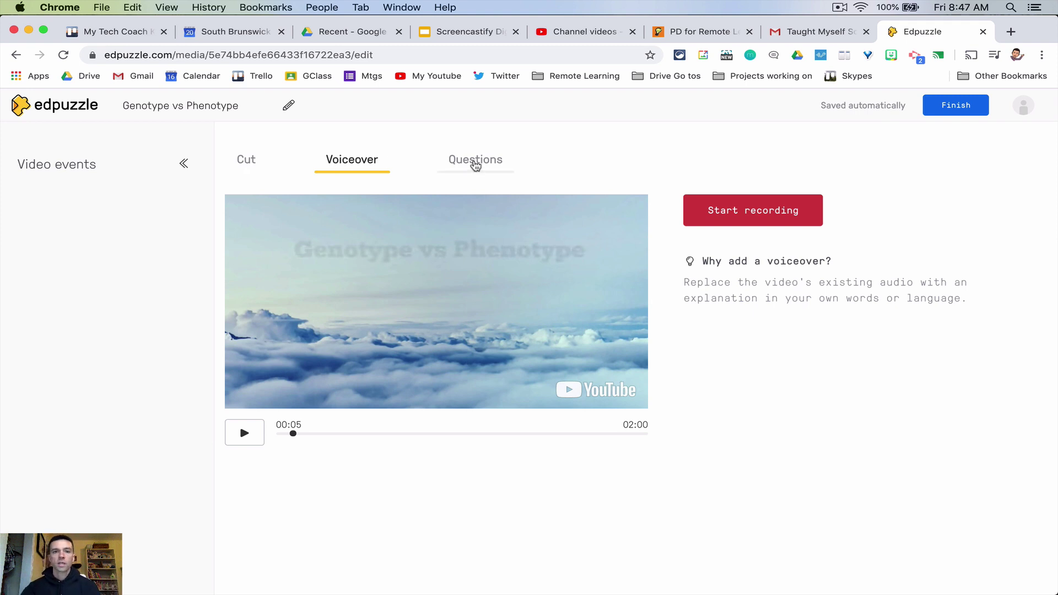
Add the open-ended question 'What is Phenotype' and reposition it to 00:38
left_click(475, 164)
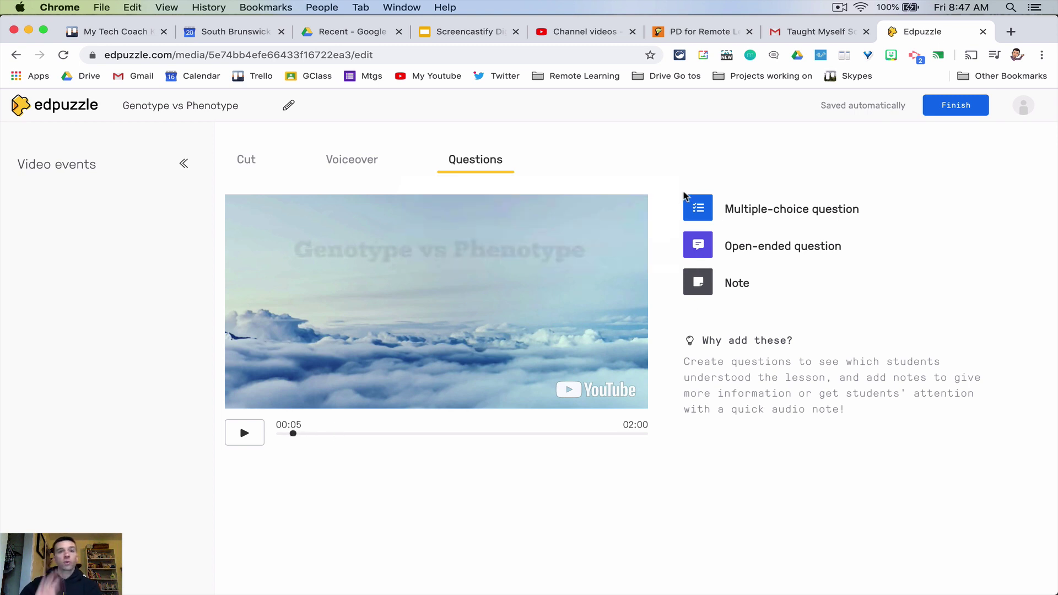
left_click_drag(292, 437, 337, 439)
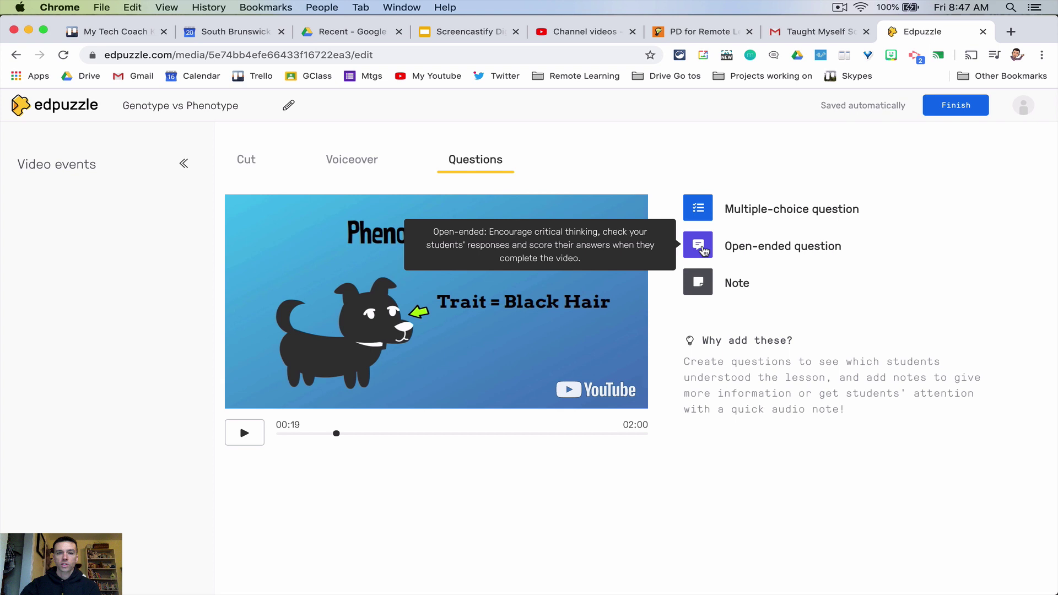
left_click(701, 247)
type("Wha")
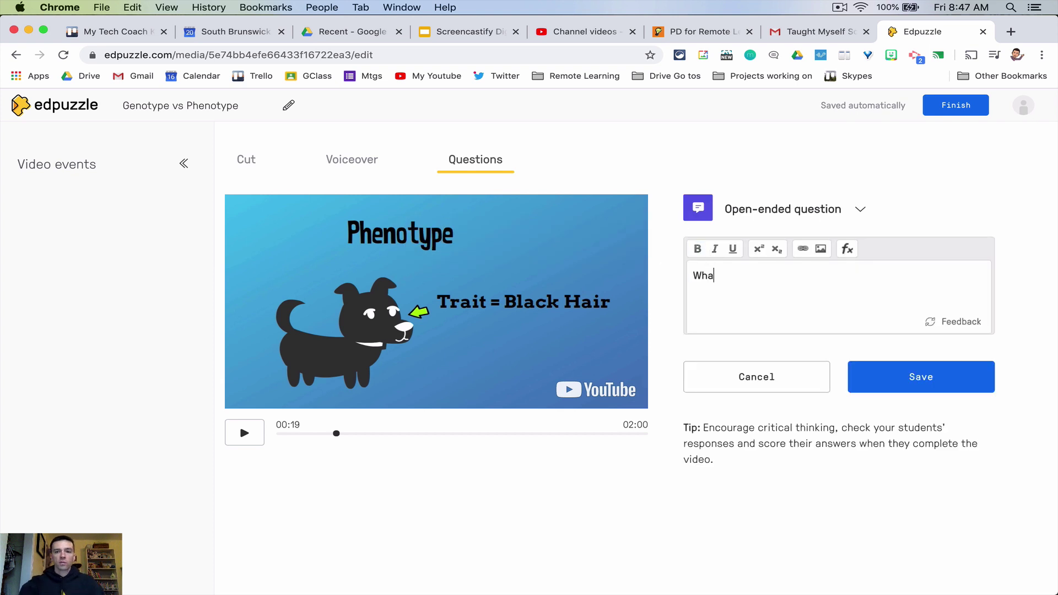
type("t is Phenotype")
left_click(918, 379)
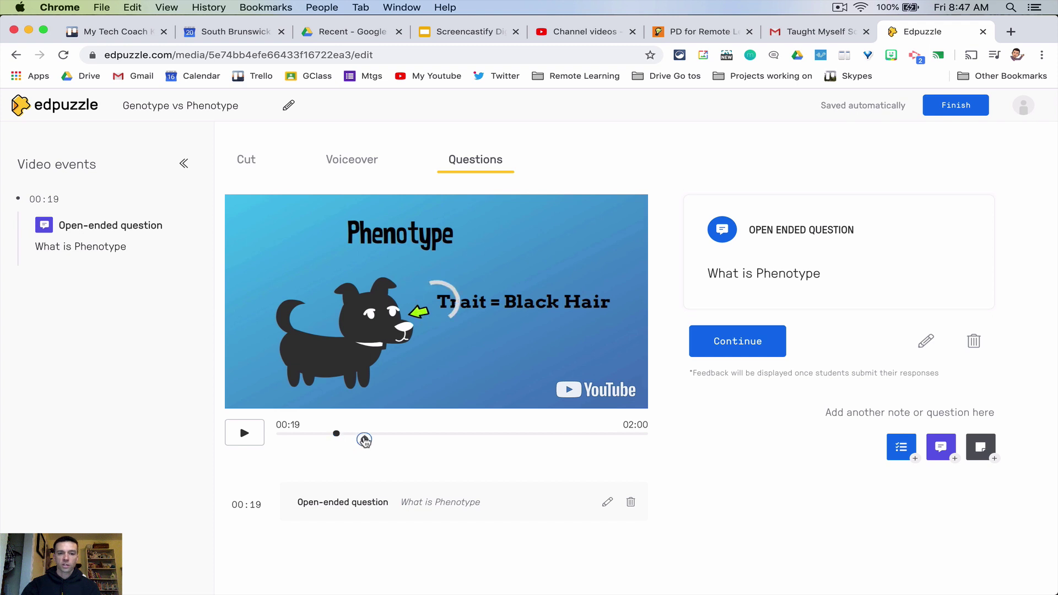
left_click_drag(364, 440, 396, 439)
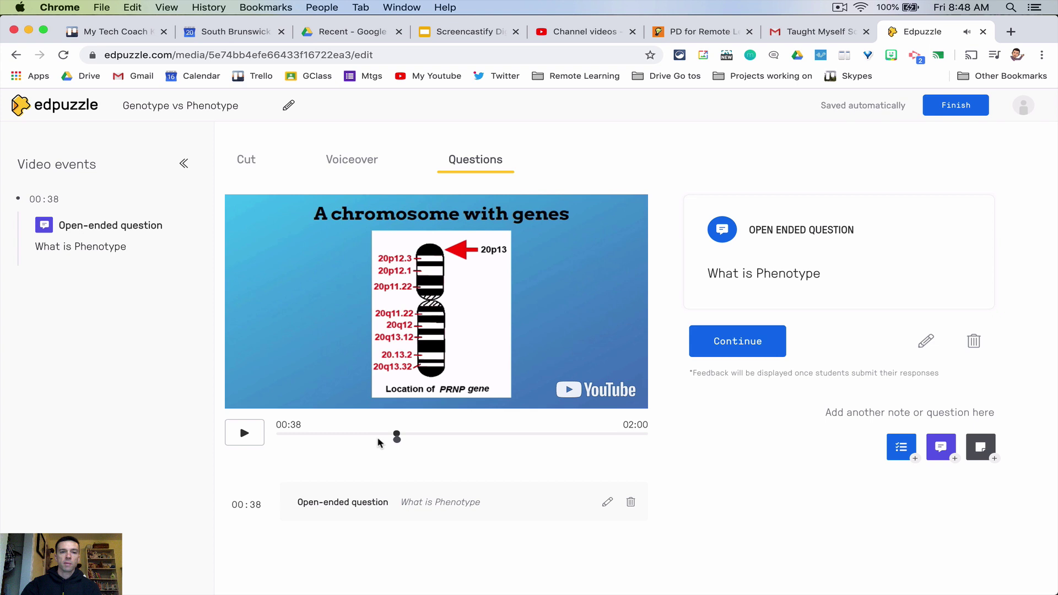
Close the question, pause at 00:40, browse question types, and rewind toward the start
left_click(762, 340)
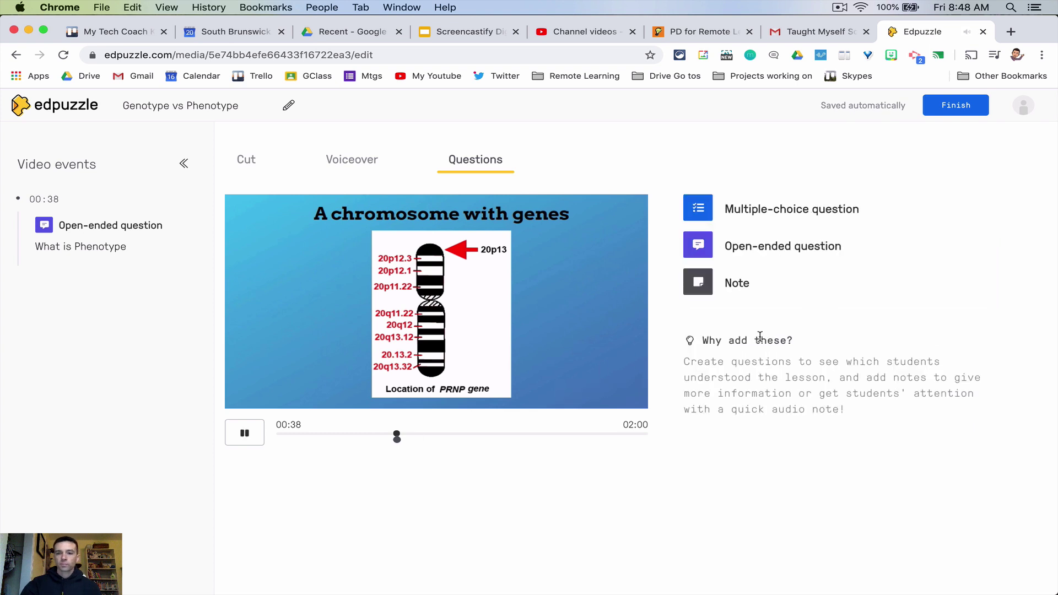
left_click(244, 433)
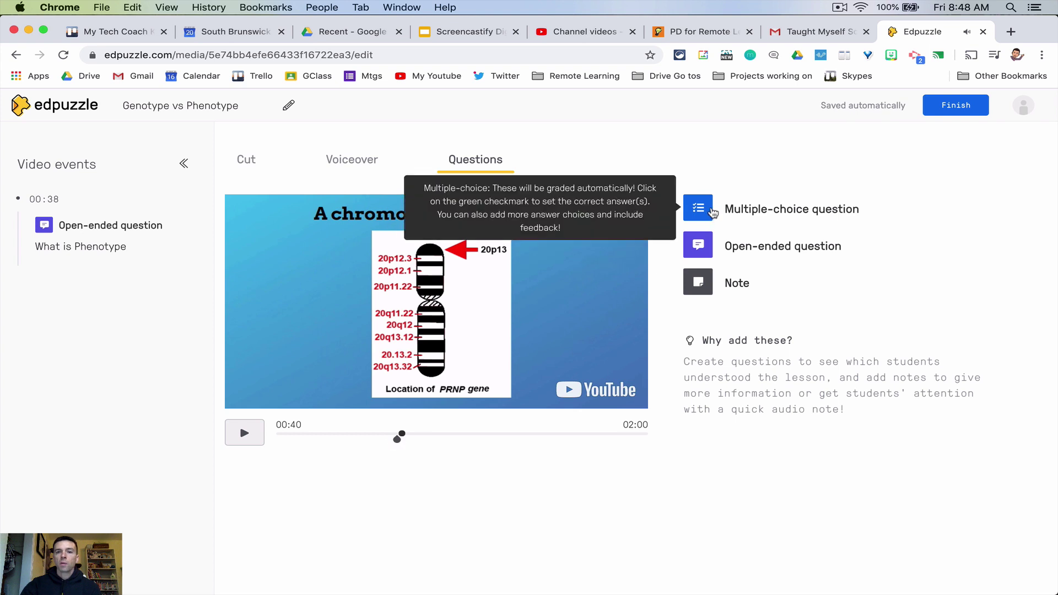
left_click(709, 212)
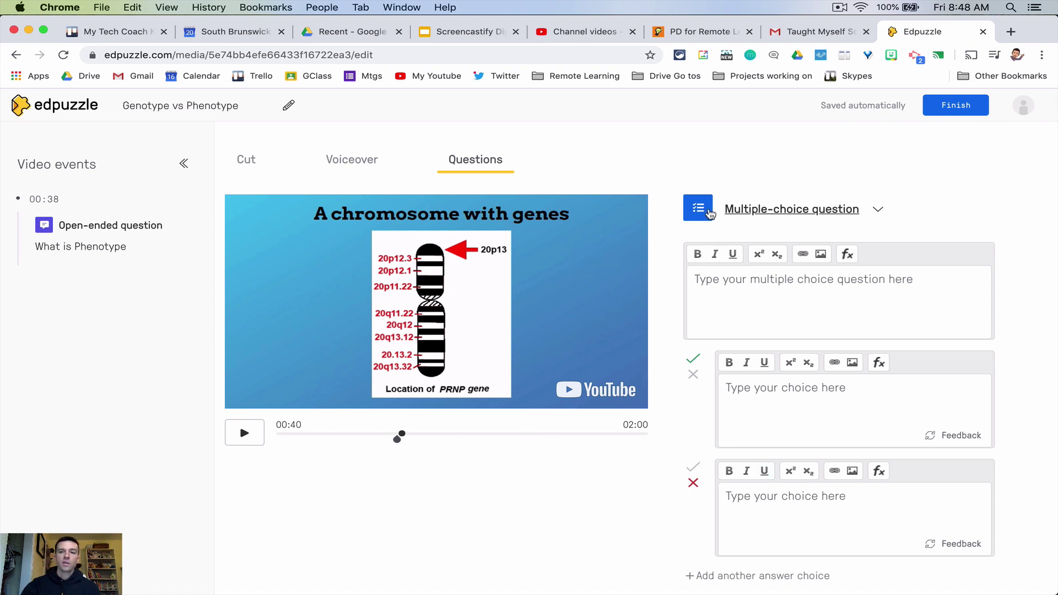
left_click(879, 210)
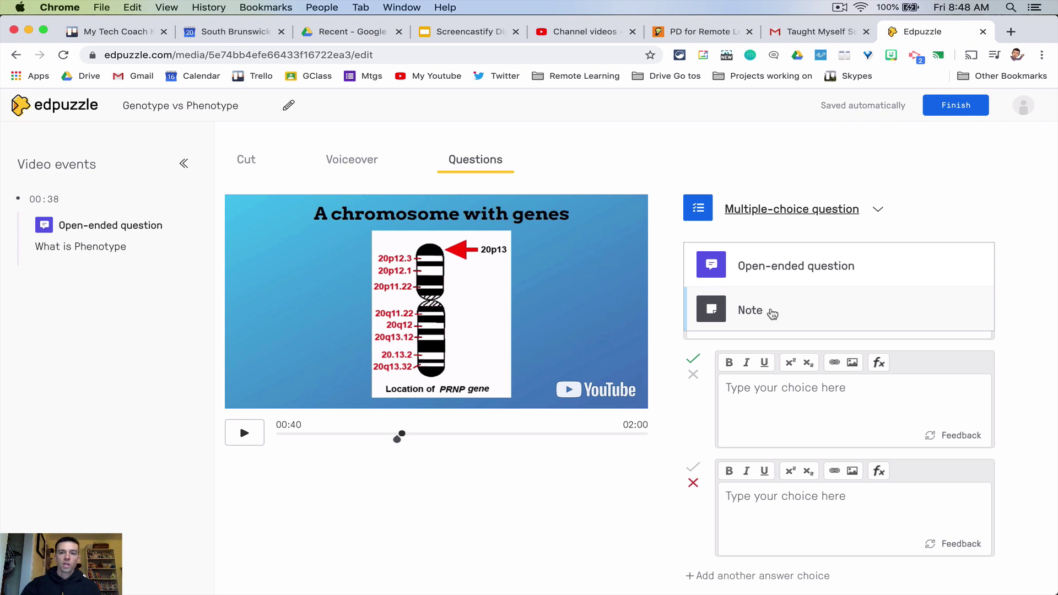
left_click_drag(400, 435, 280, 435)
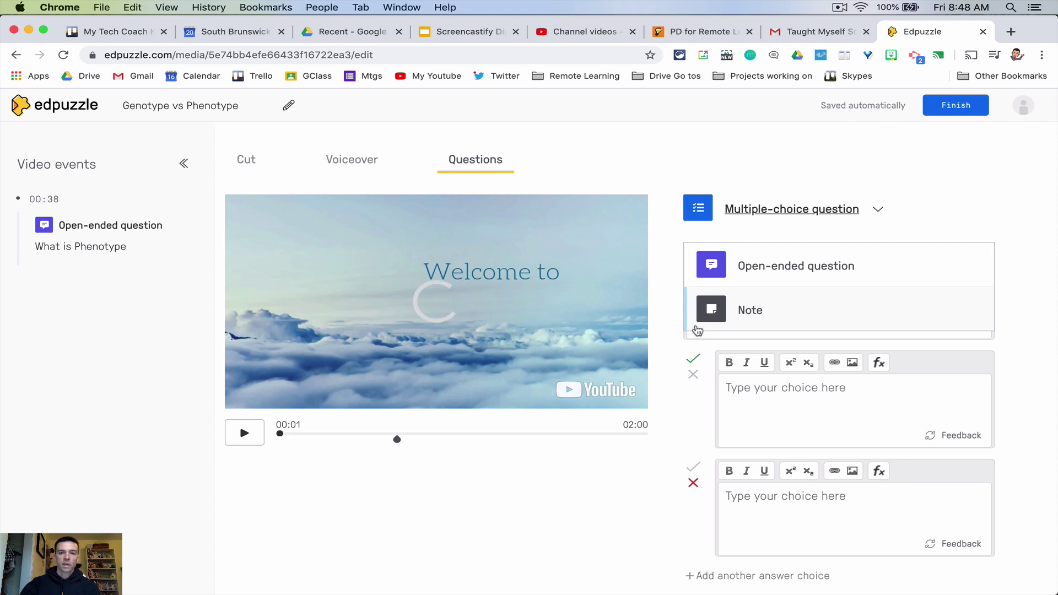
Add a note reading 'As you watch this...' at 00:01, fixing the typo
left_click(712, 310)
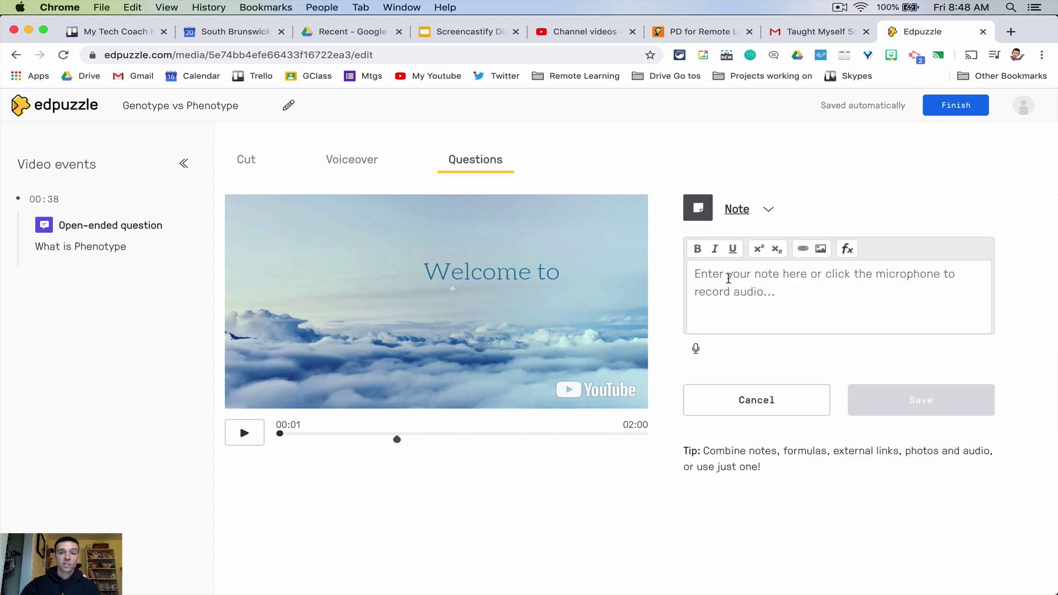
left_click(728, 278)
type("As you")
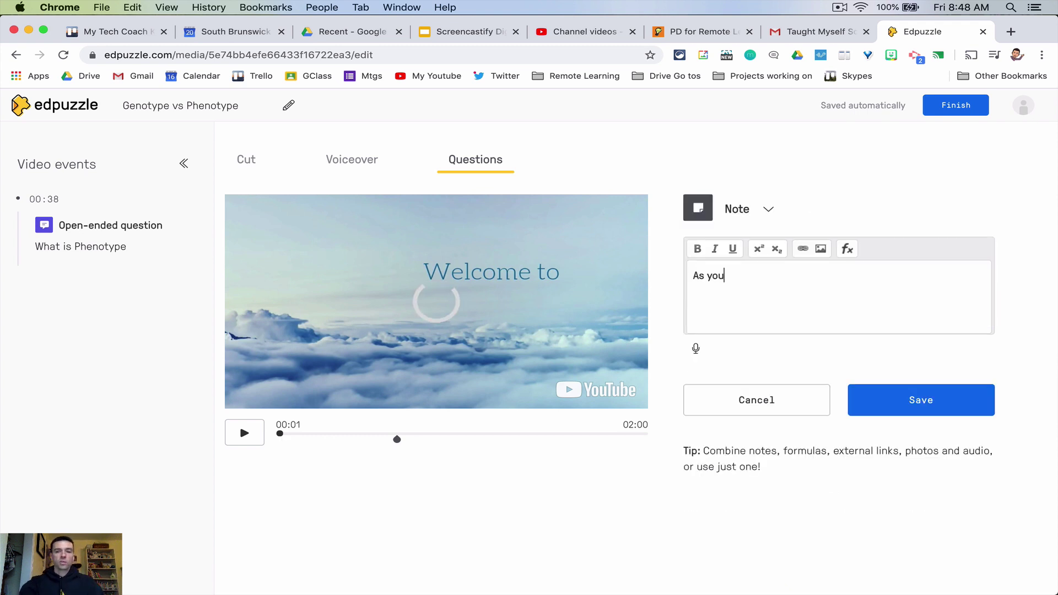
type(" watch ths")
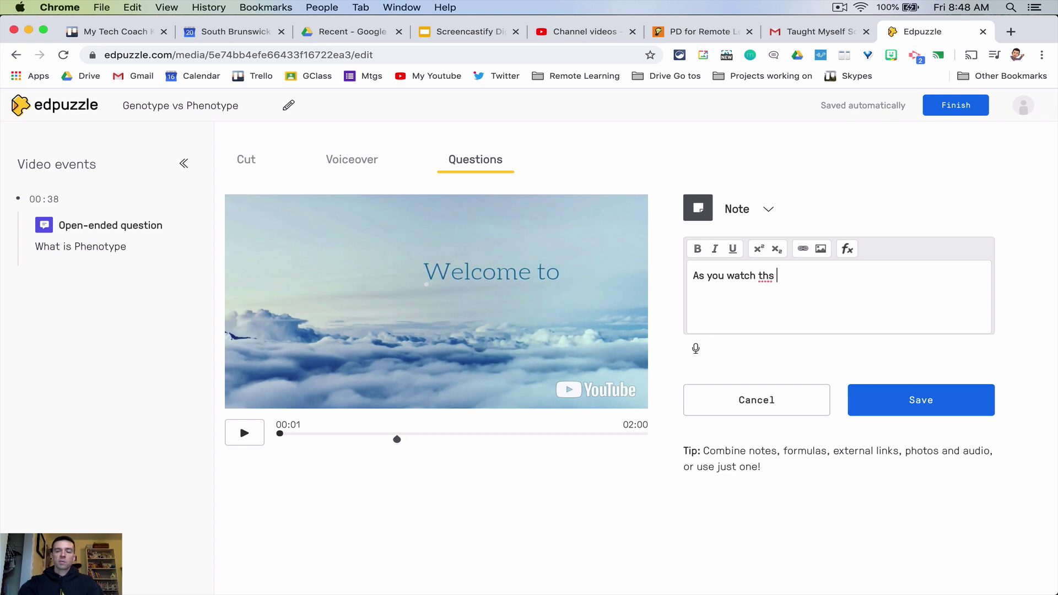
key("BackSpace")
type("is...")
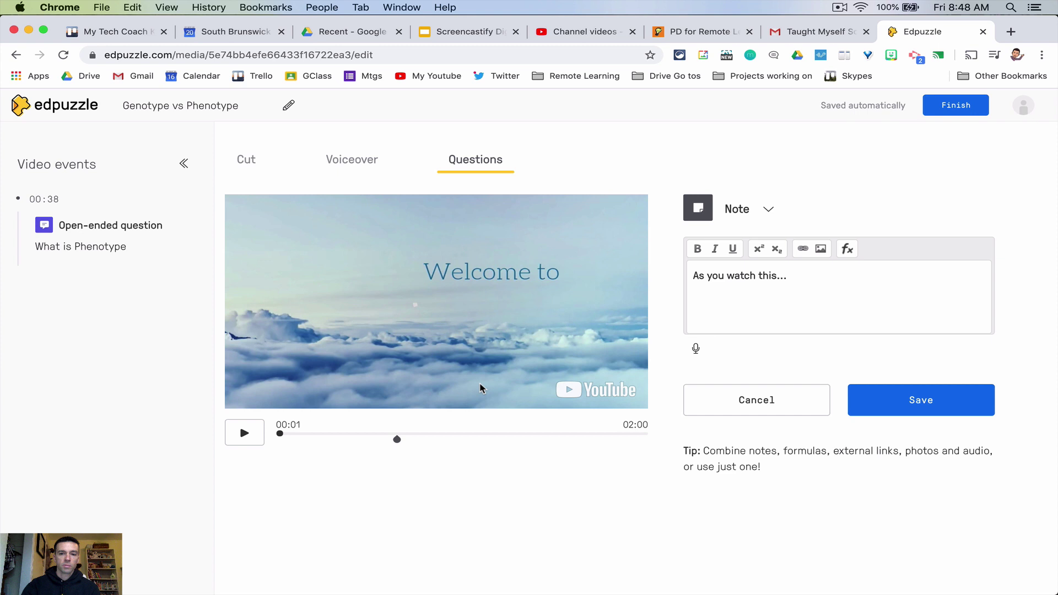
left_click(889, 405)
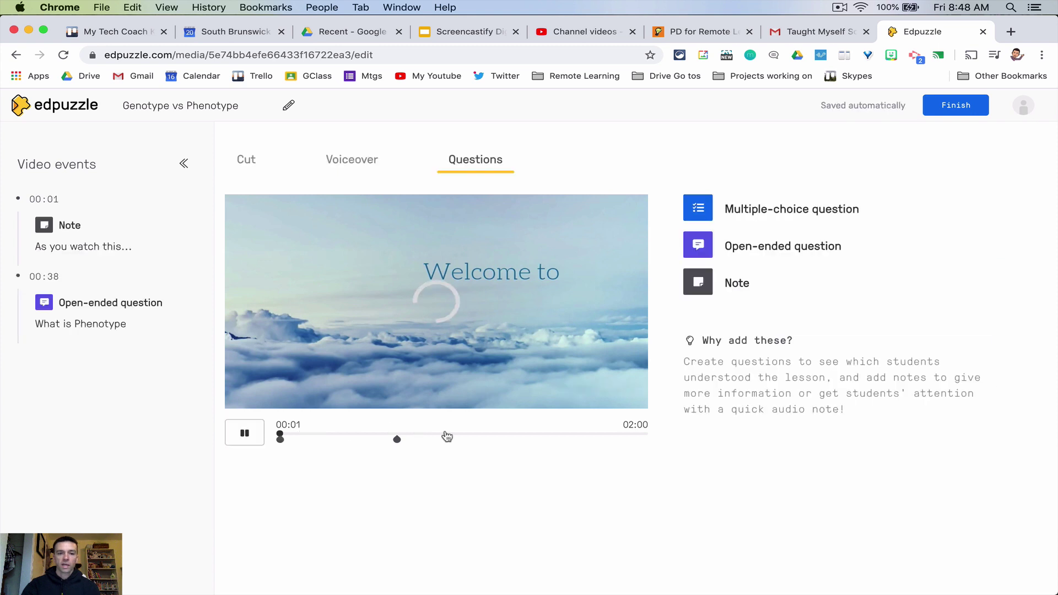
left_click(441, 439)
Record and save a 6-second voice note at 00:53 of the video
left_click(241, 432)
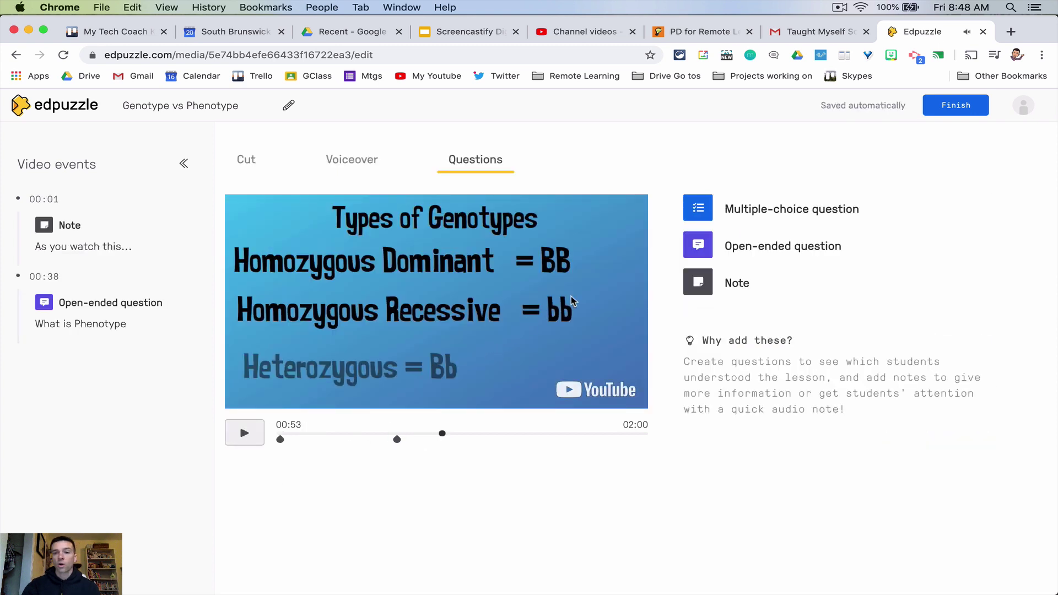
left_click(698, 282)
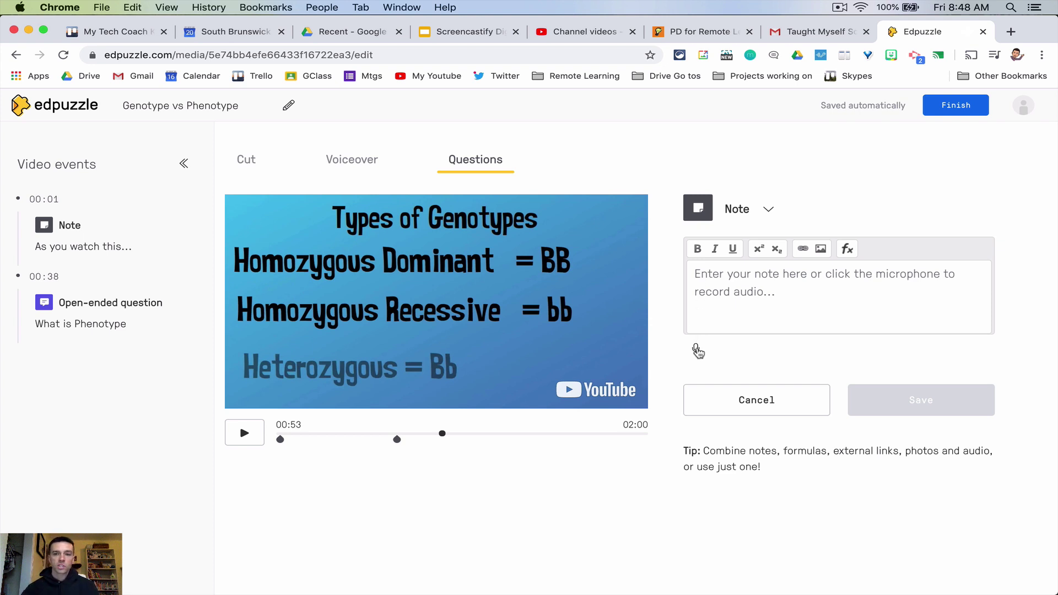
left_click(697, 348)
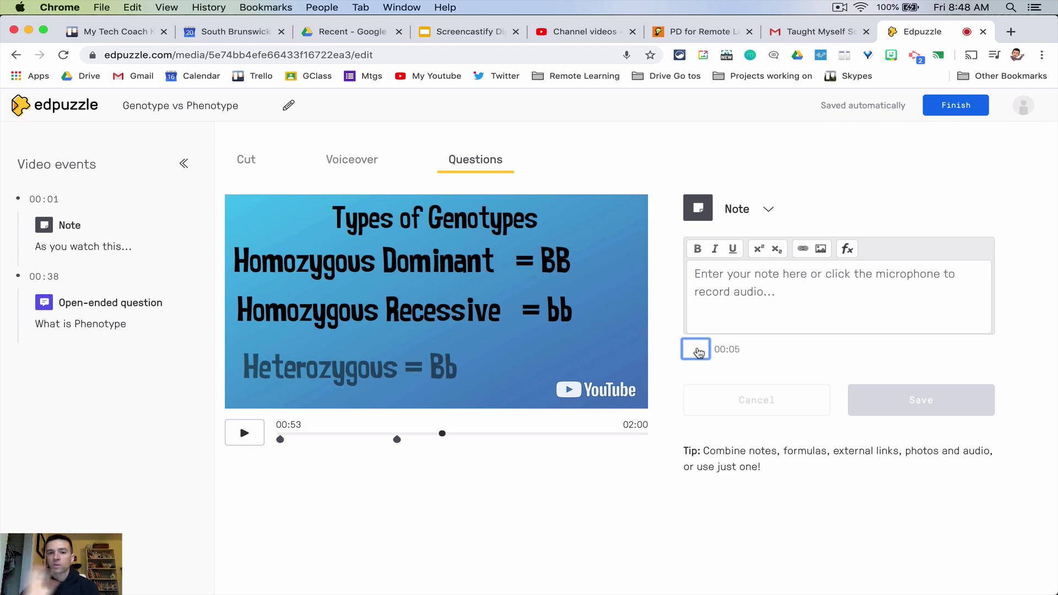
left_click(697, 351)
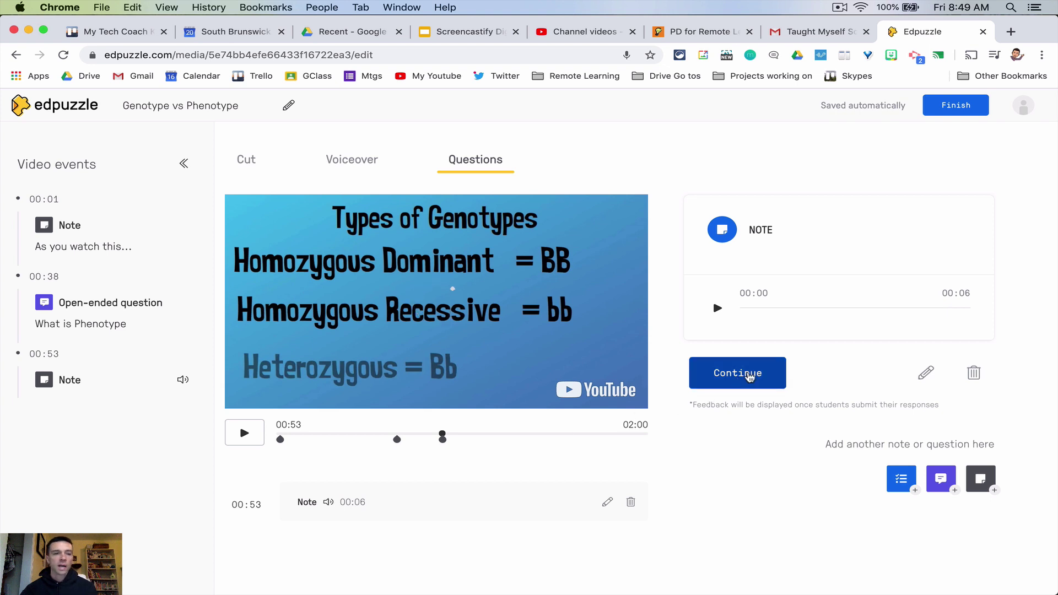
left_click(750, 375)
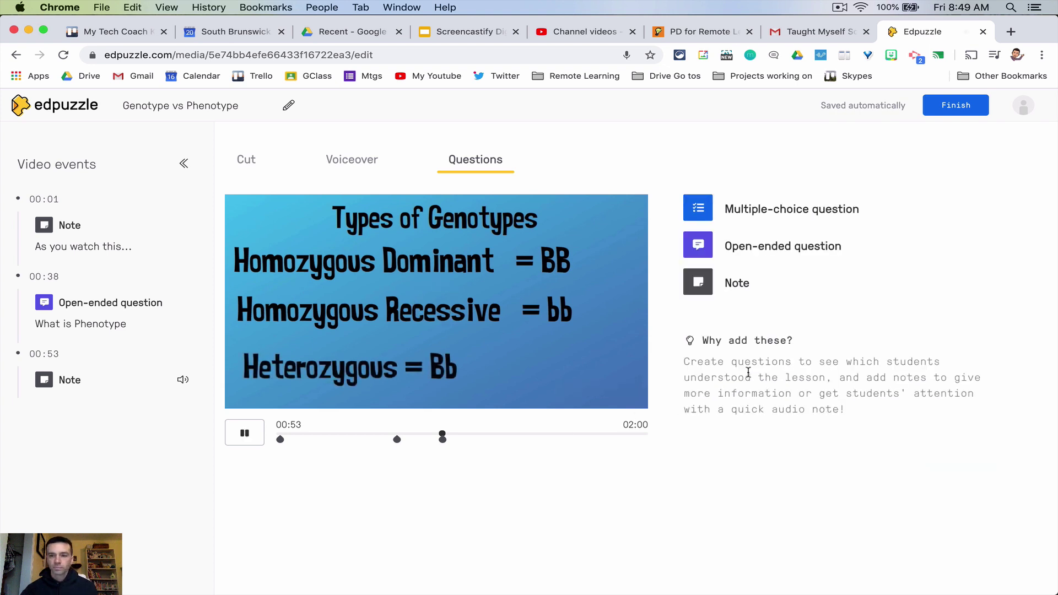
Preview the finished video, jumping to the 00:38 'What is Phenotype' question and skipping it
left_click(957, 109)
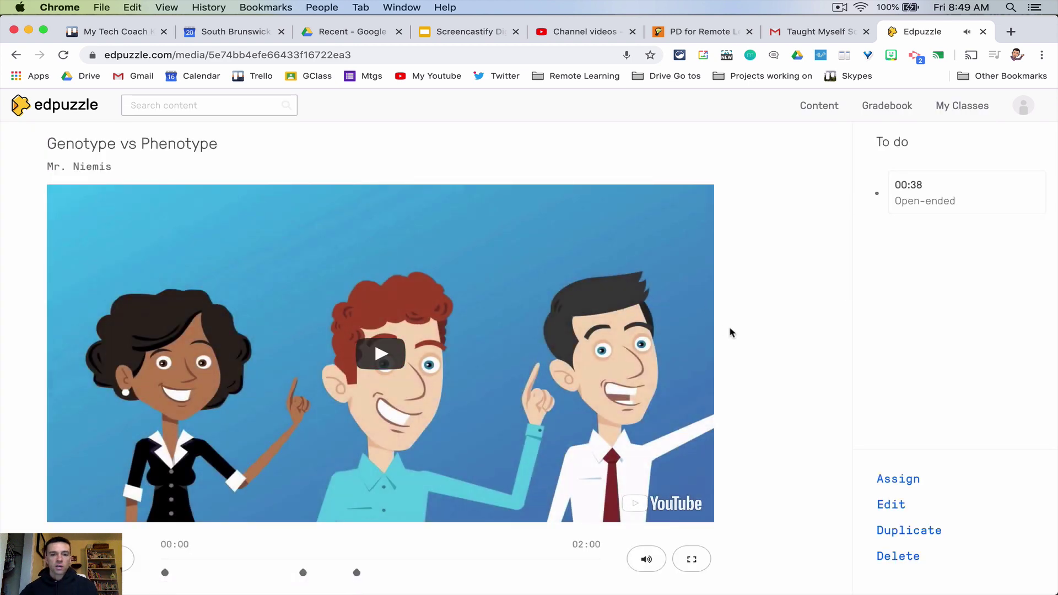
scroll(731, 330, "down", 3)
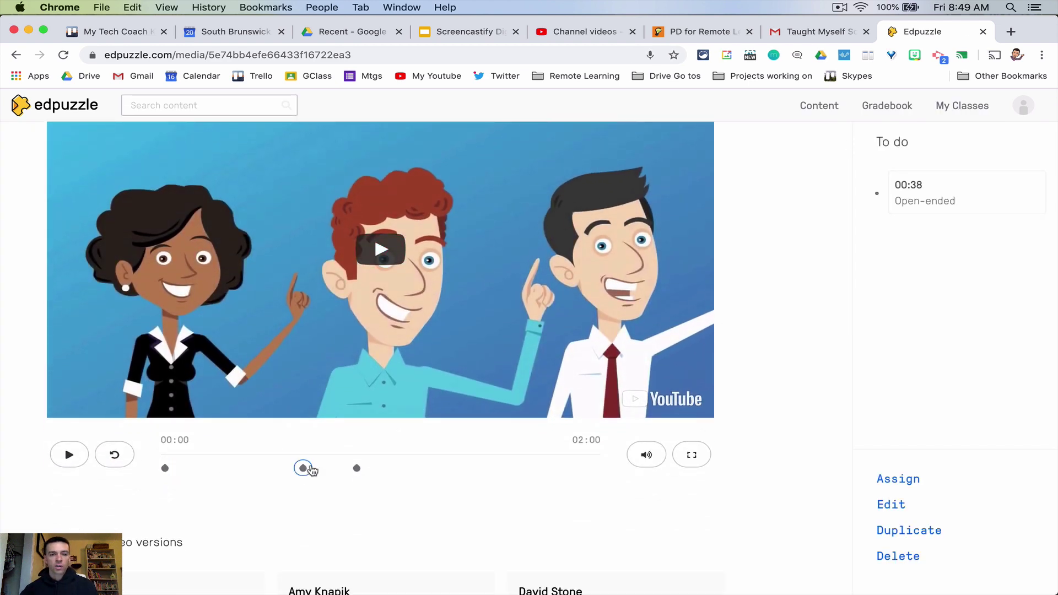
left_click(304, 468)
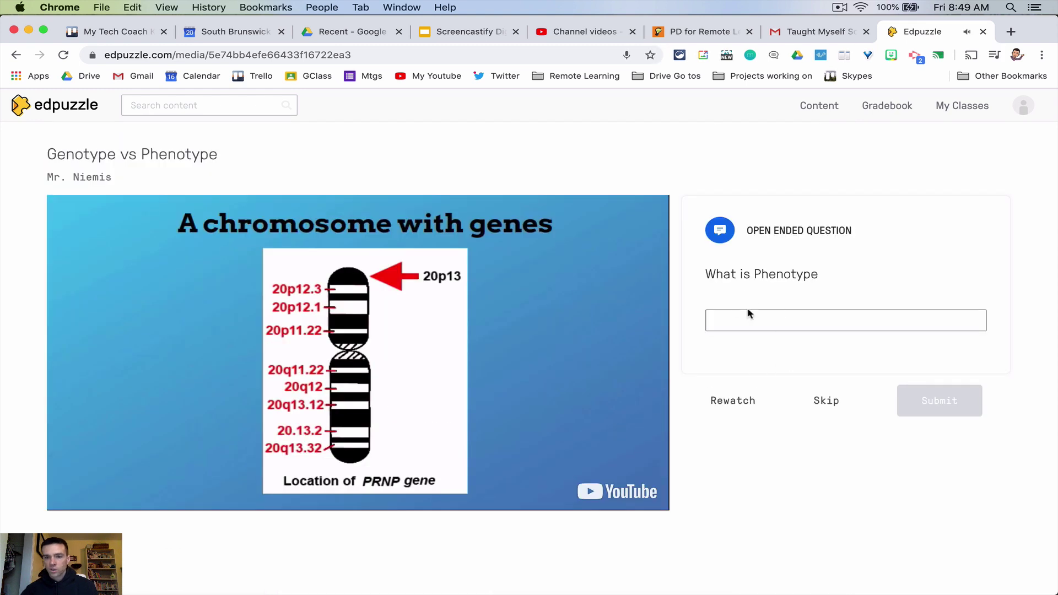
left_click(818, 401)
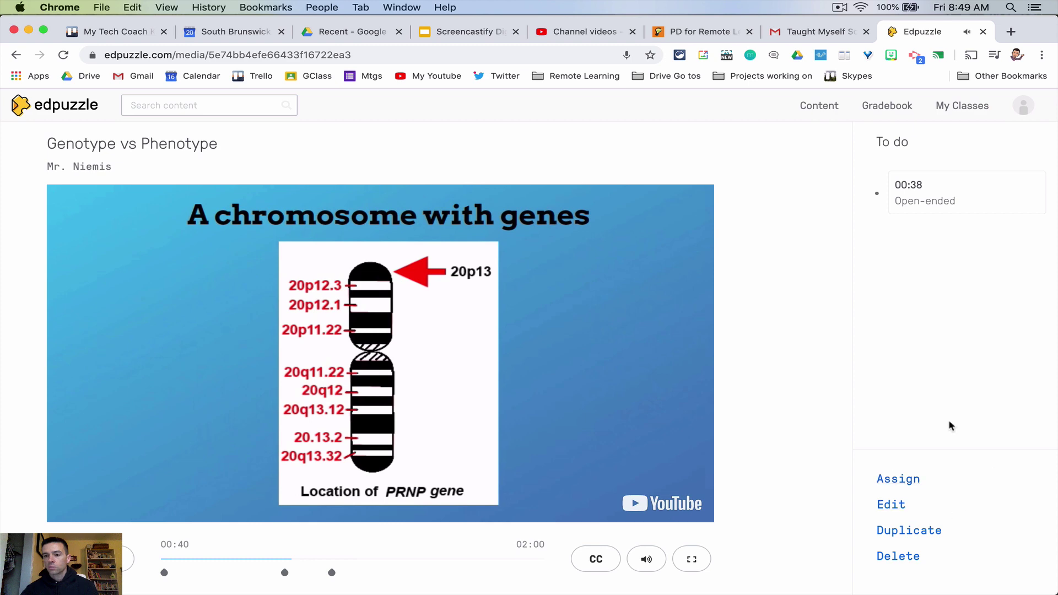
Assign the video to Science Olympiad with Google Classroom posting, then open it as the student
left_click(904, 482)
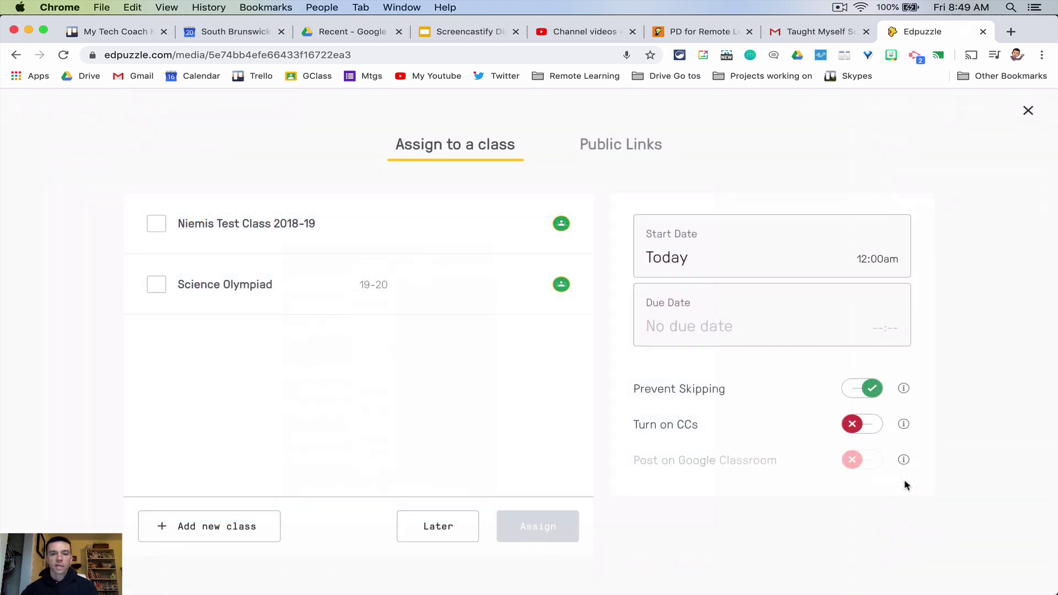
left_click(156, 284)
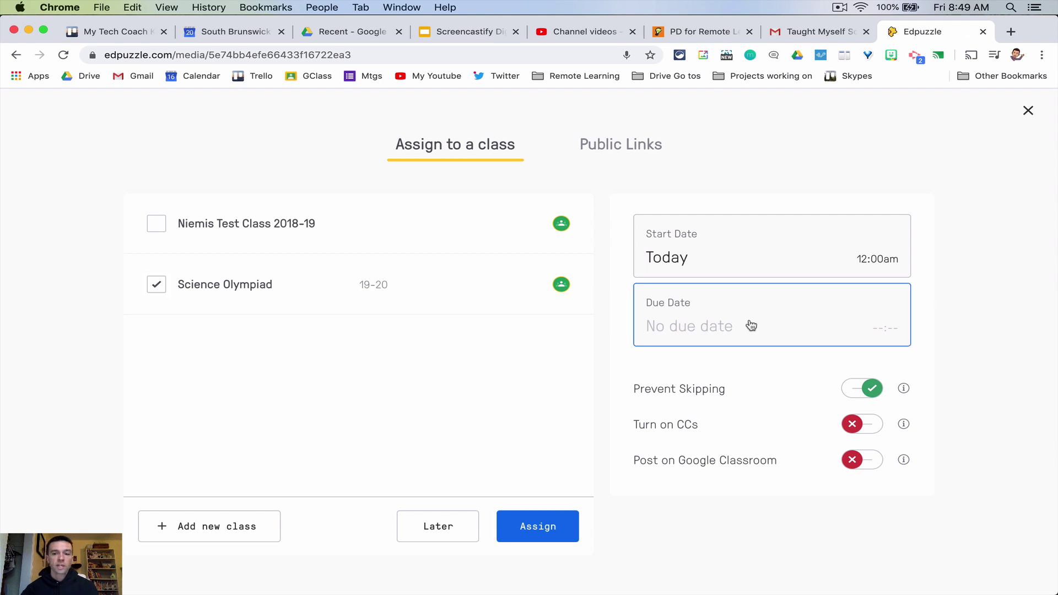
left_click(860, 461)
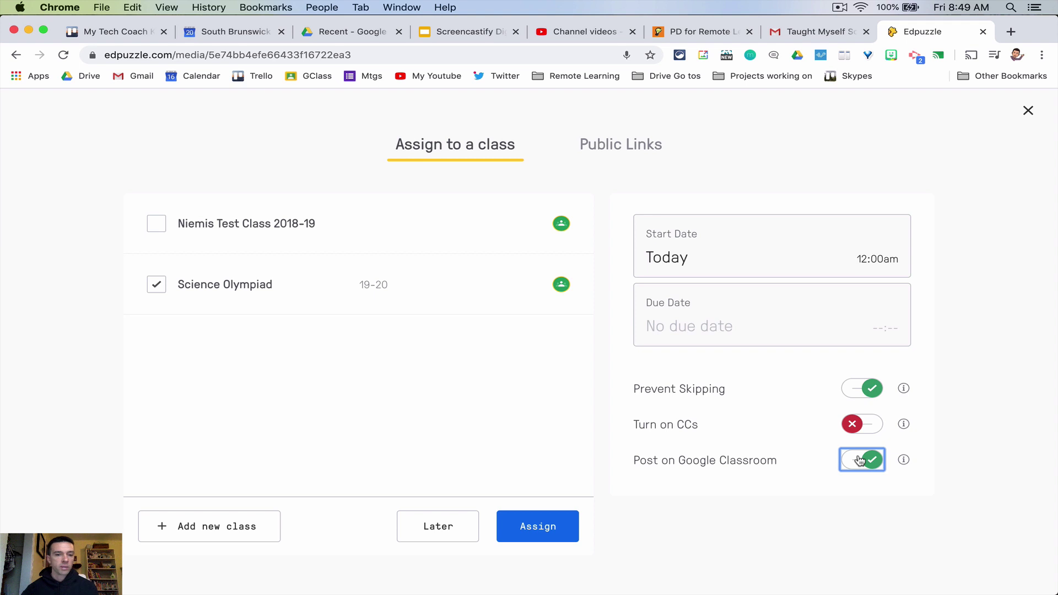
left_click(541, 527)
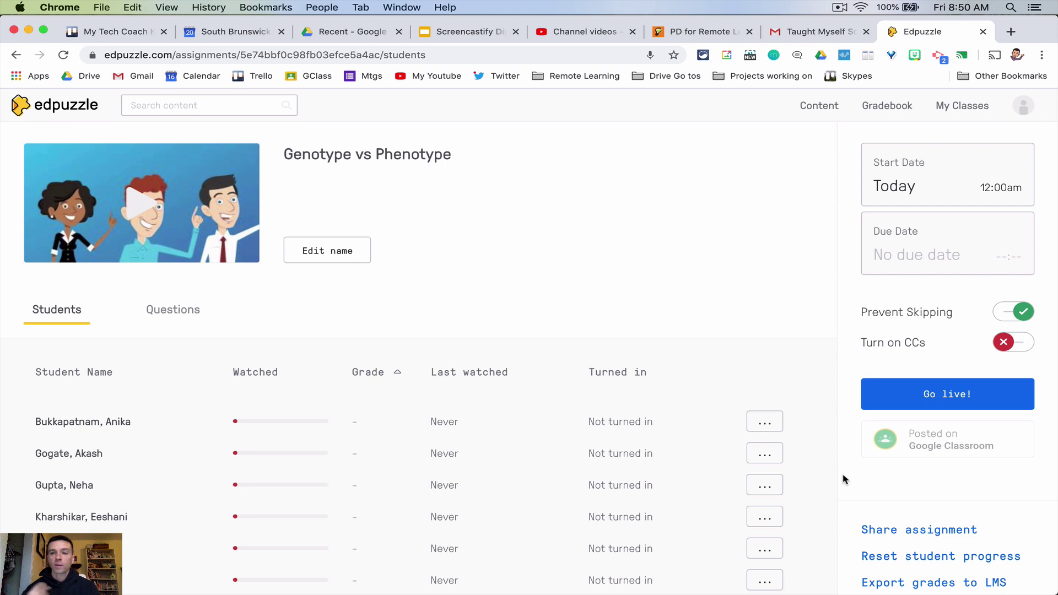
key("super+grave")
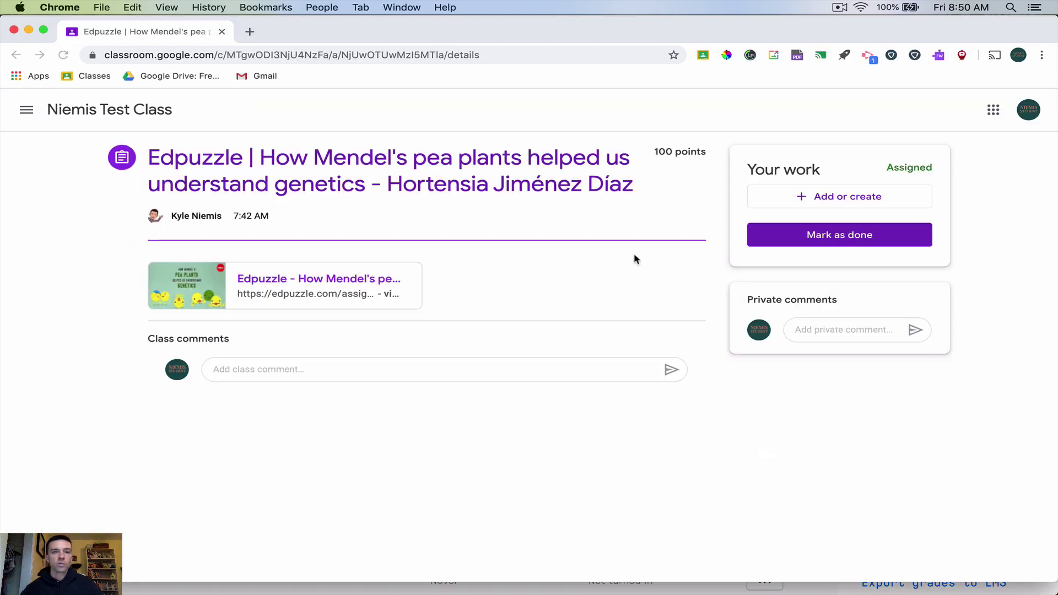
left_click(324, 283)
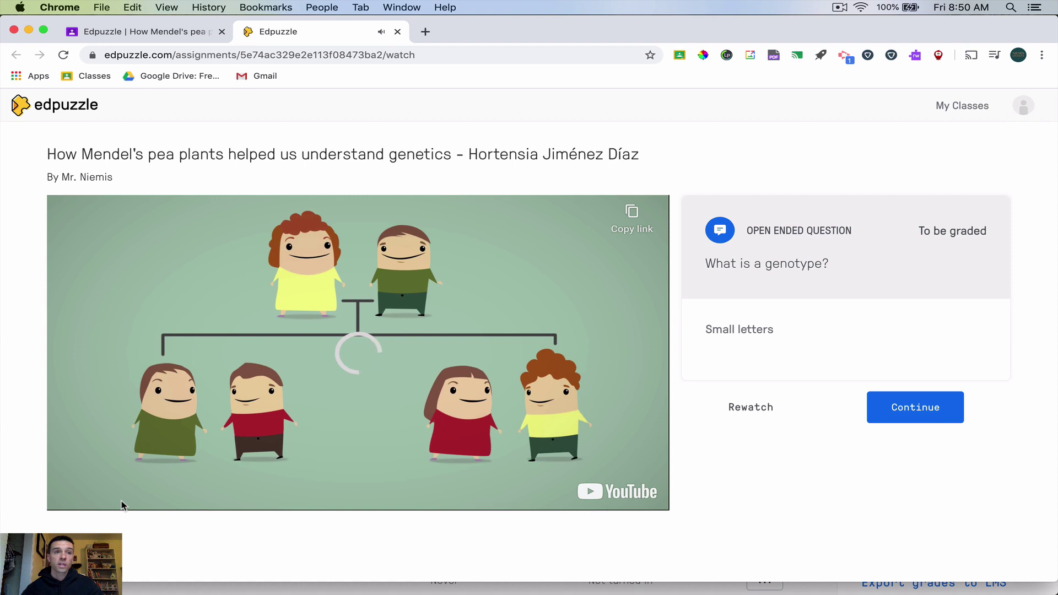
Return to the teacher's window showing the Genotype vs Phenotype student list
key("super+grave")
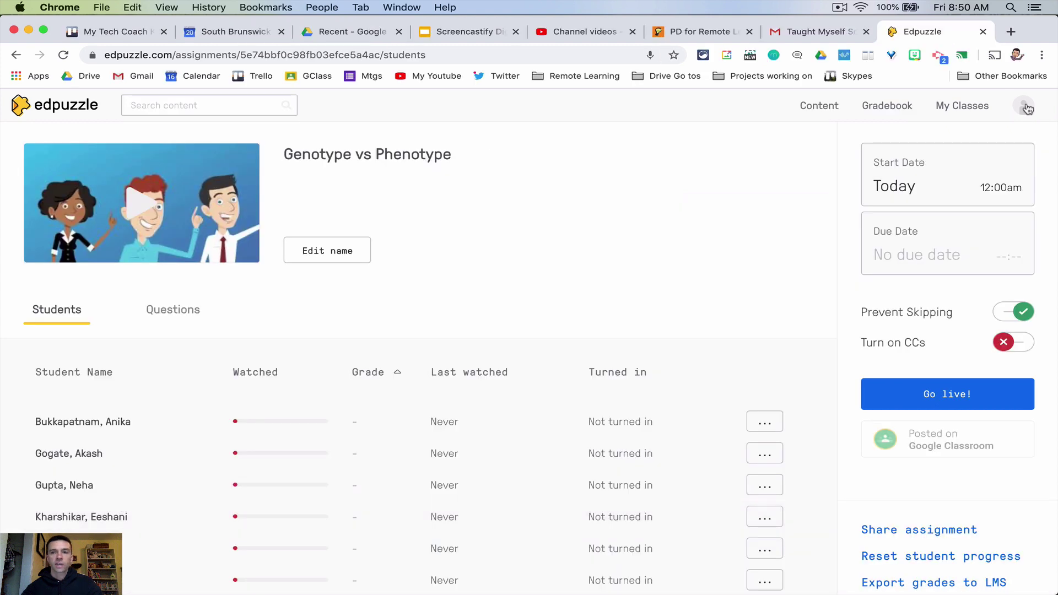
View the 2018-19 test class Gradebook and check the Genotype vs Phenotype student results
left_click(892, 105)
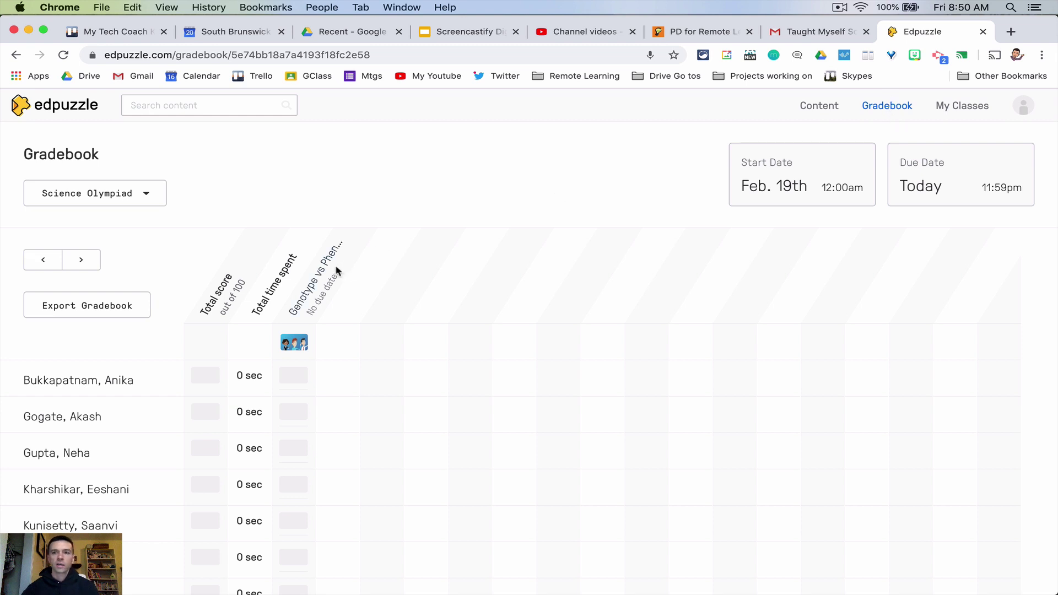
left_click(138, 197)
left_click(125, 220)
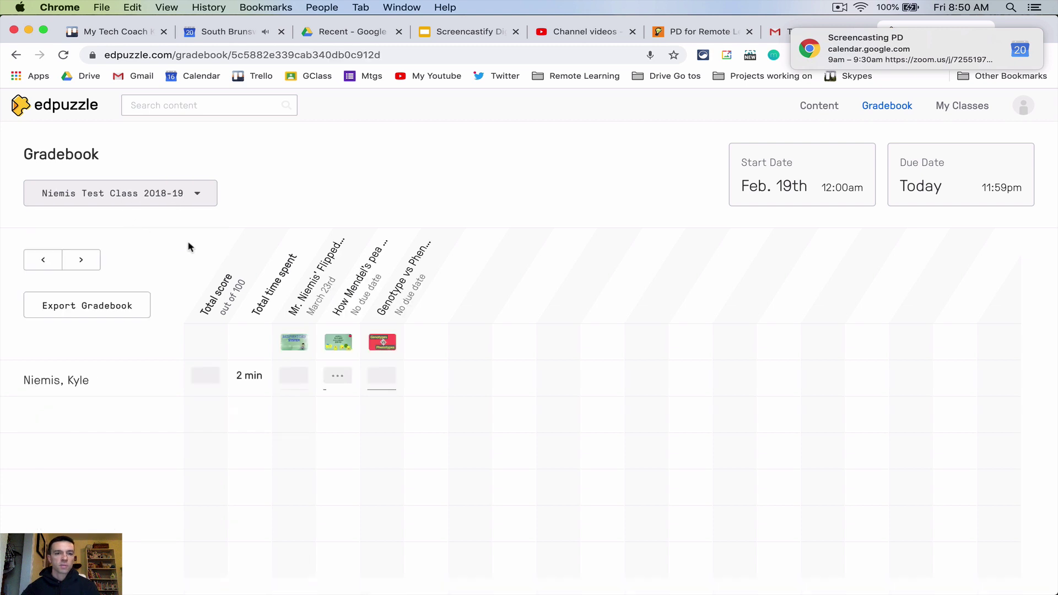
left_click(392, 290)
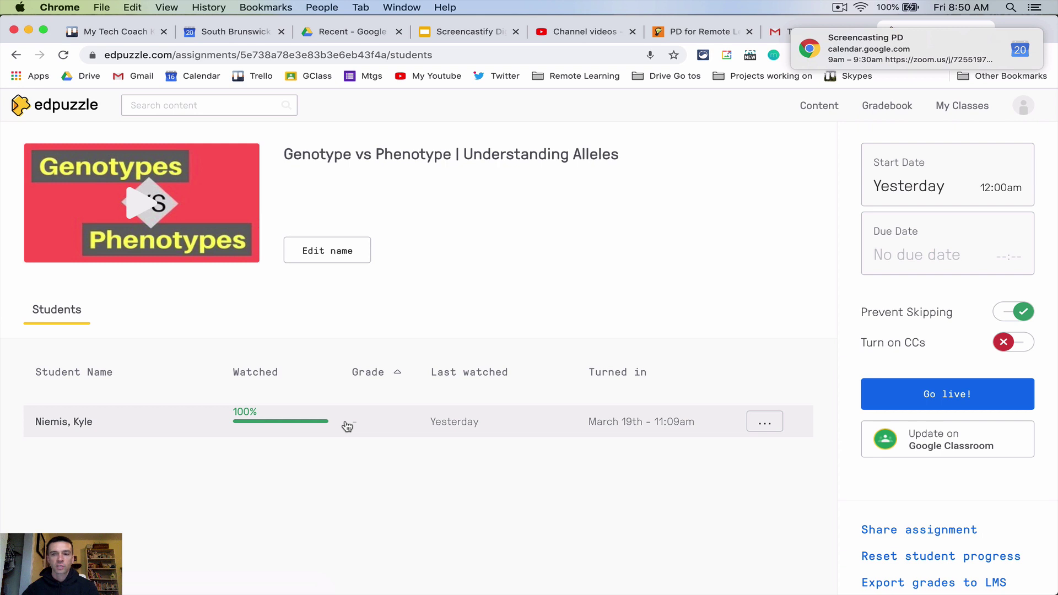
left_click(904, 109)
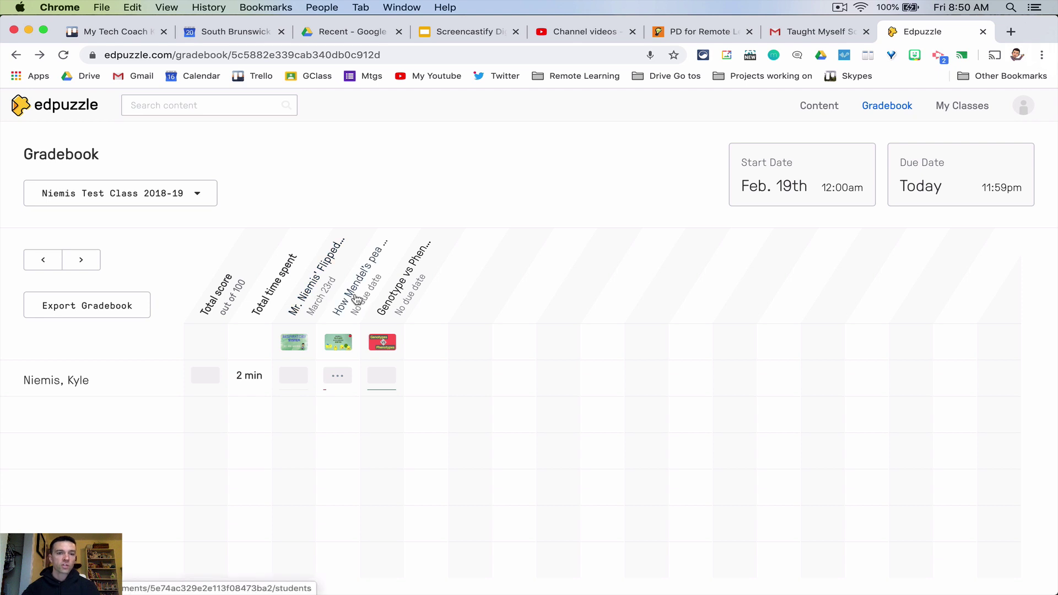
Open the How Mendel's pea plants assignment's Questions results, showing 'What is a genotype?' pending grading
left_click(356, 299)
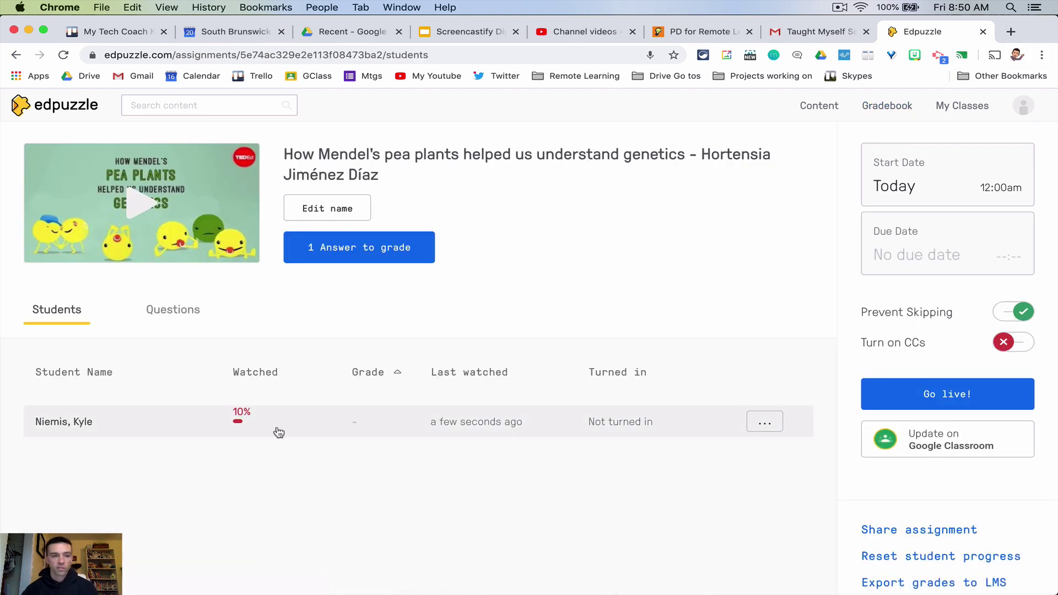
left_click(172, 310)
scroll(265, 404, "down", 2)
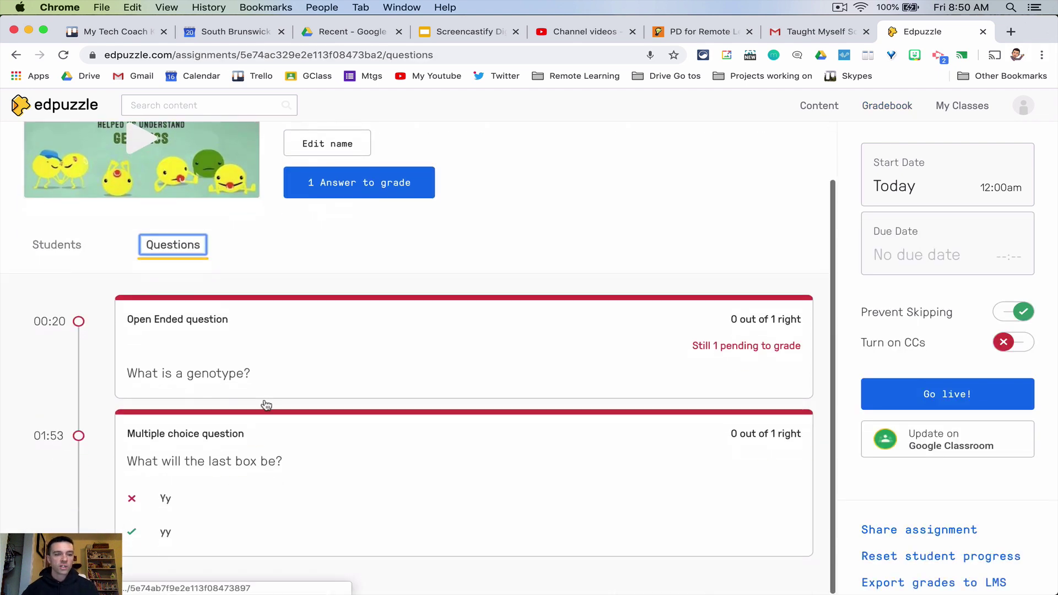
scroll(244, 448, "up", 2)
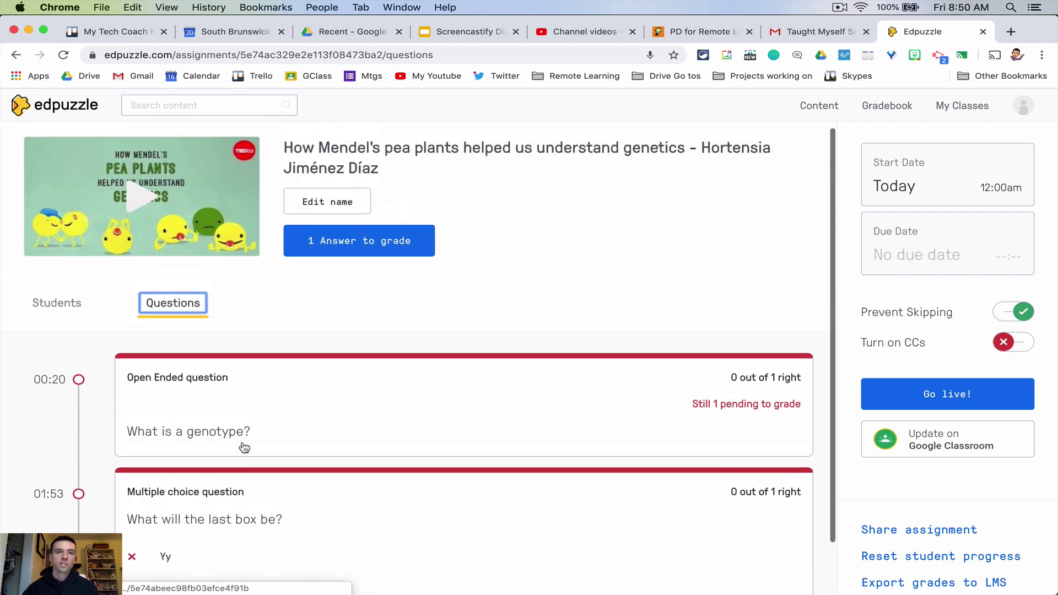